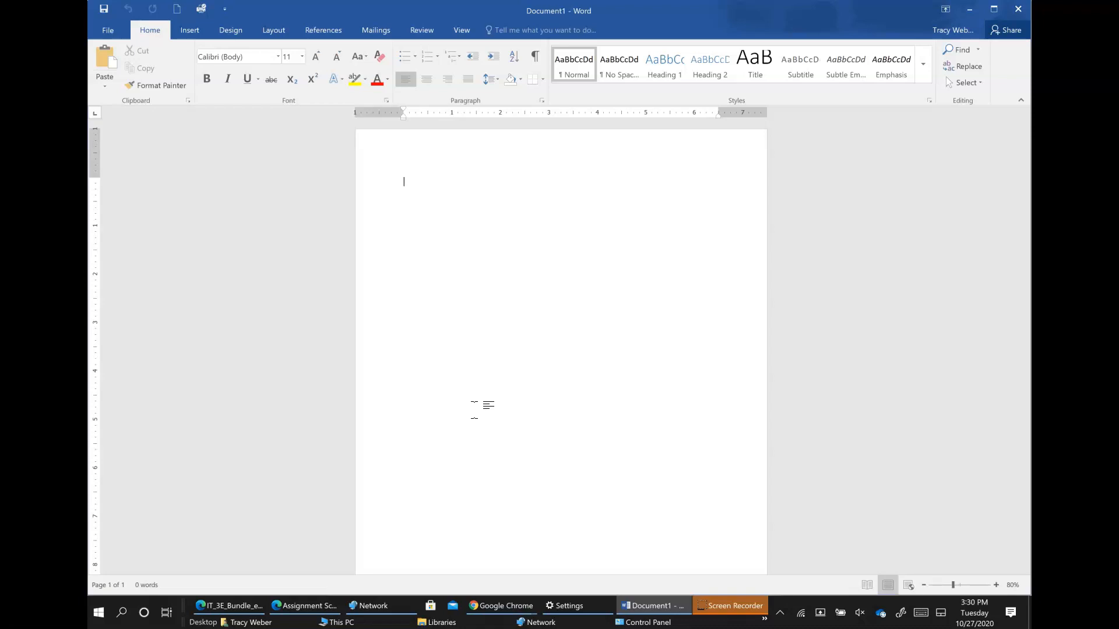
# - Enter the title CLASSES and, below it, a tab-separated heading line reading Period, Name Class and AM or PM
pyautogui.write('CLASE')
pyautogui.write('ES')
pyautogui.press('Return')
pyautogui.write('Period')
pyautogui.write('Name Class')
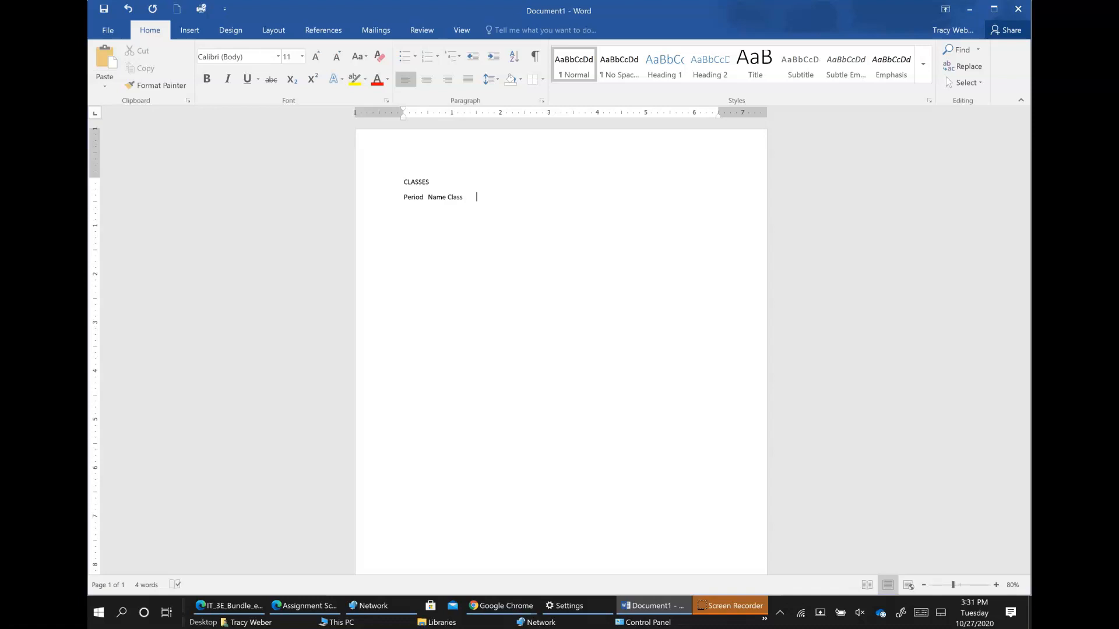
pyautogui.write('AM or PM')
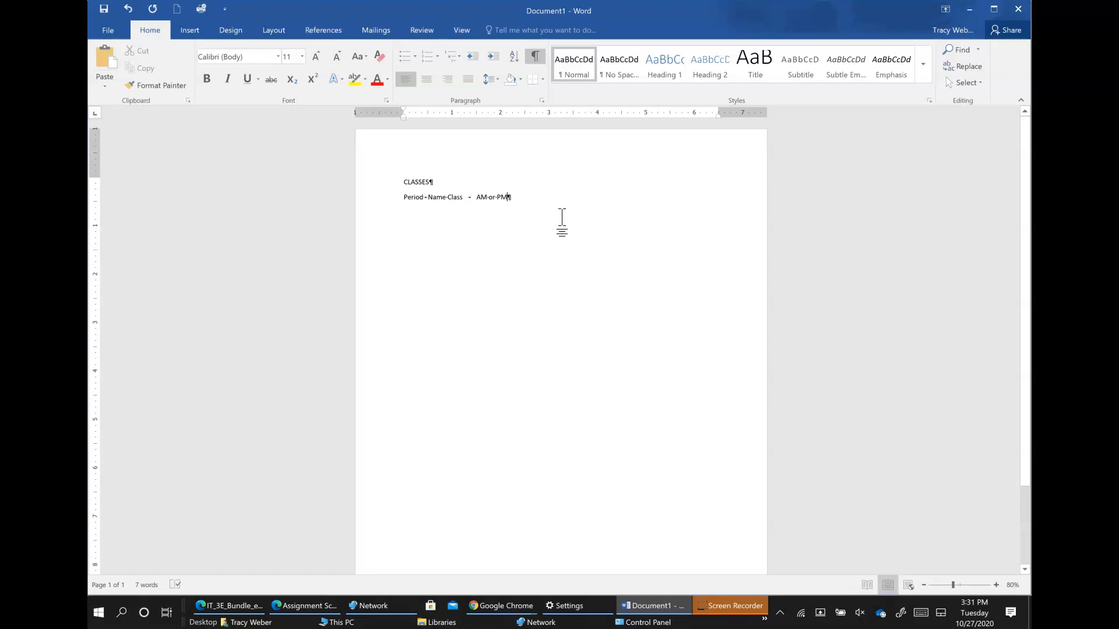
pyautogui.press('Return')
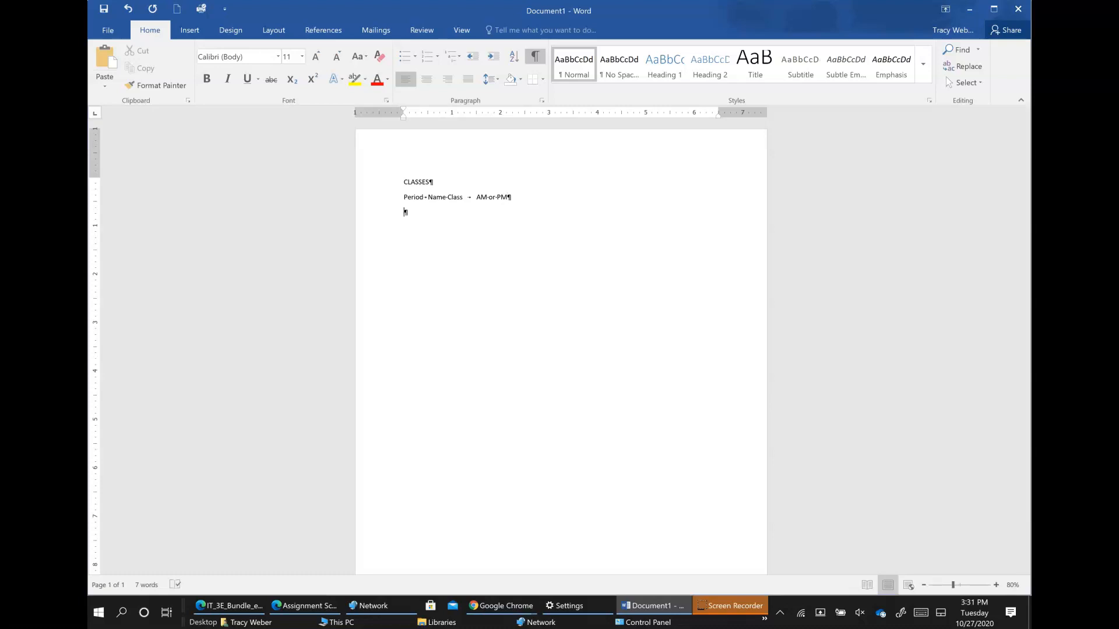
# - Enter the first class row below the headings with tab-separated values 1, Science and AM
pyautogui.write('1')
pyautogui.press('Tab')
pyautogui.write('Science')
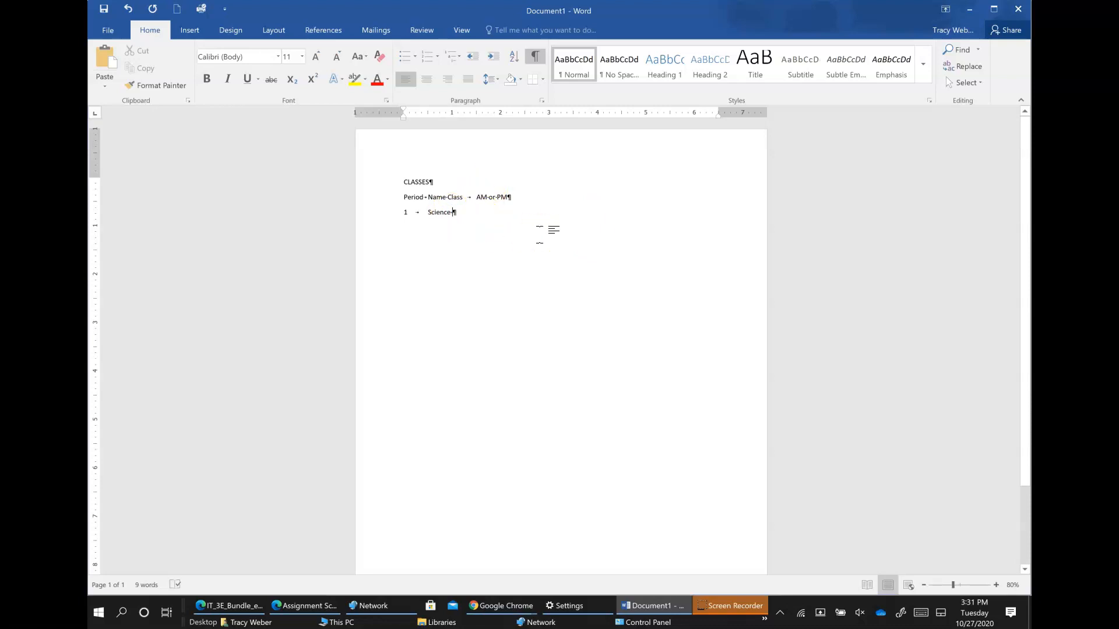
pyautogui.write('AM')
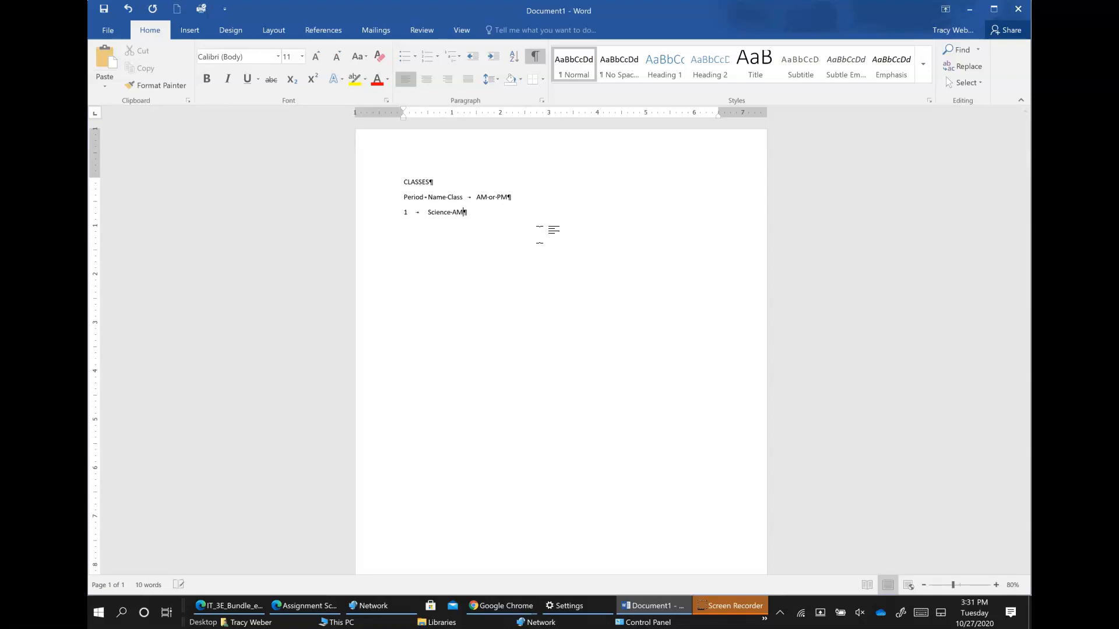
pyautogui.press('Return')
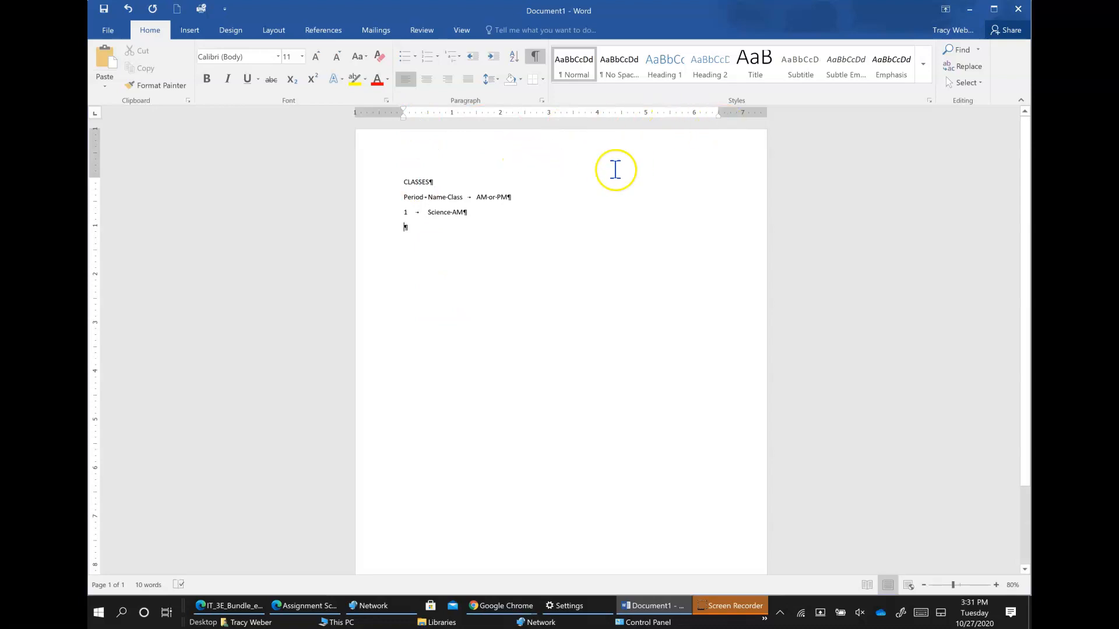
# - Toggle the ruler's display off and on again
pyautogui.click(457, 31)
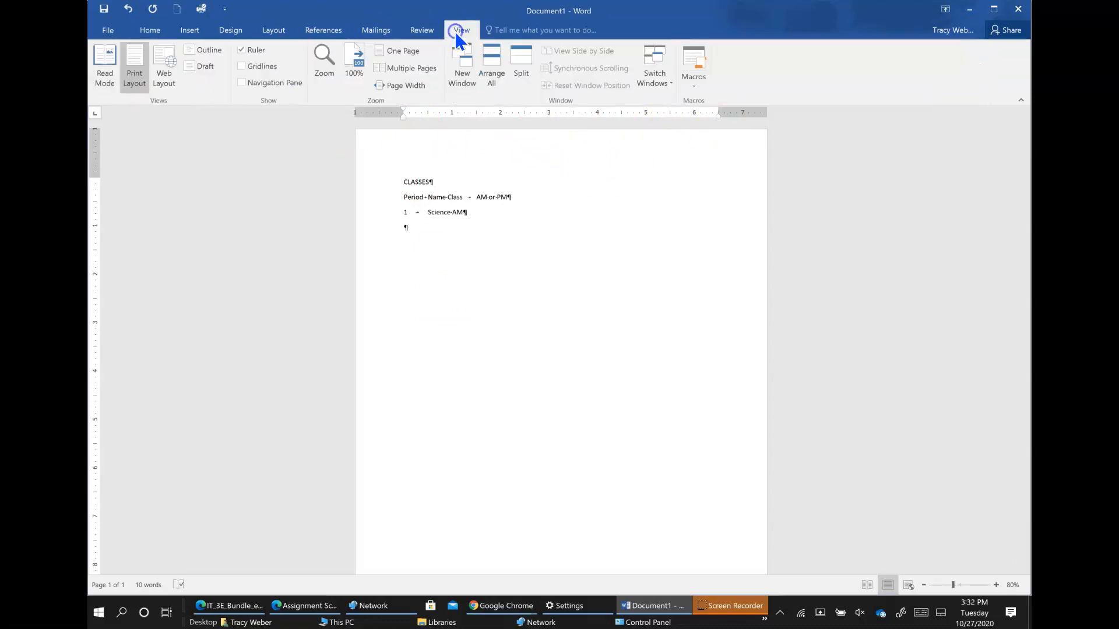
pyautogui.click(243, 50)
pyautogui.click(243, 50)
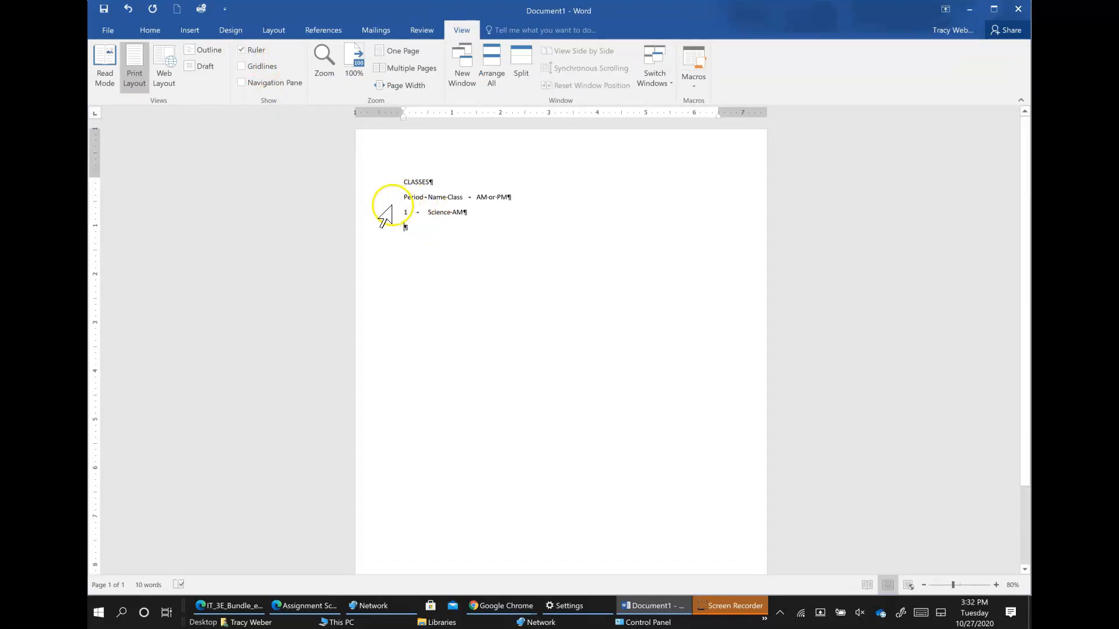
# - Set a left tab stop at 2 inches and a center tab stop at 5.5 inches for all lines below the title
pyautogui.moveTo(393, 199); pyautogui.dragTo(399, 239)
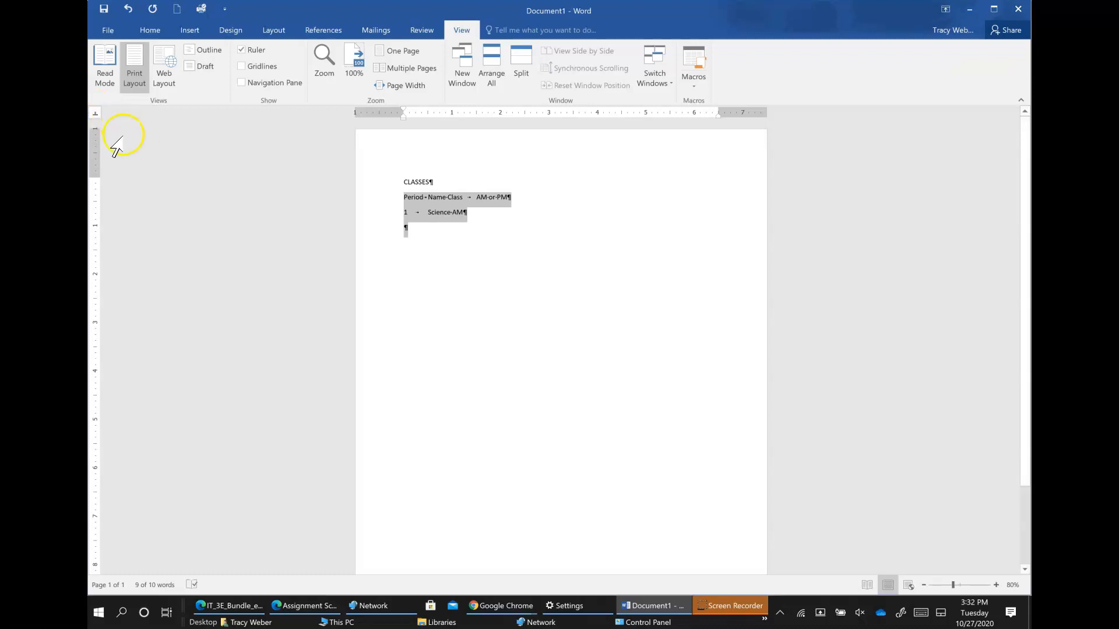
pyautogui.click(96, 113)
pyautogui.click(95, 114)
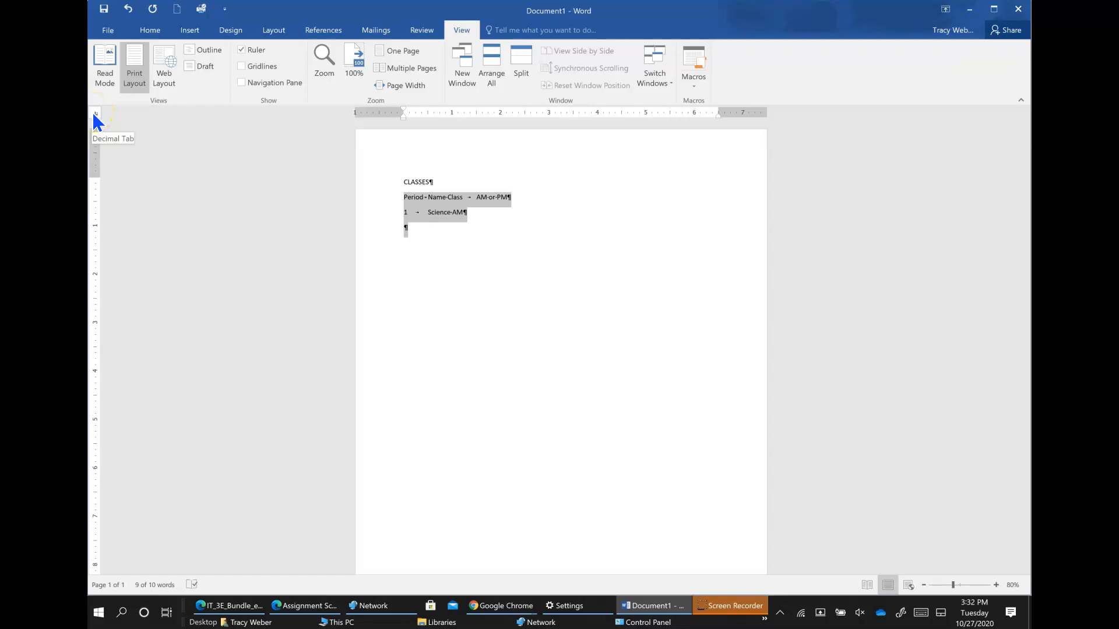
pyautogui.click(95, 114)
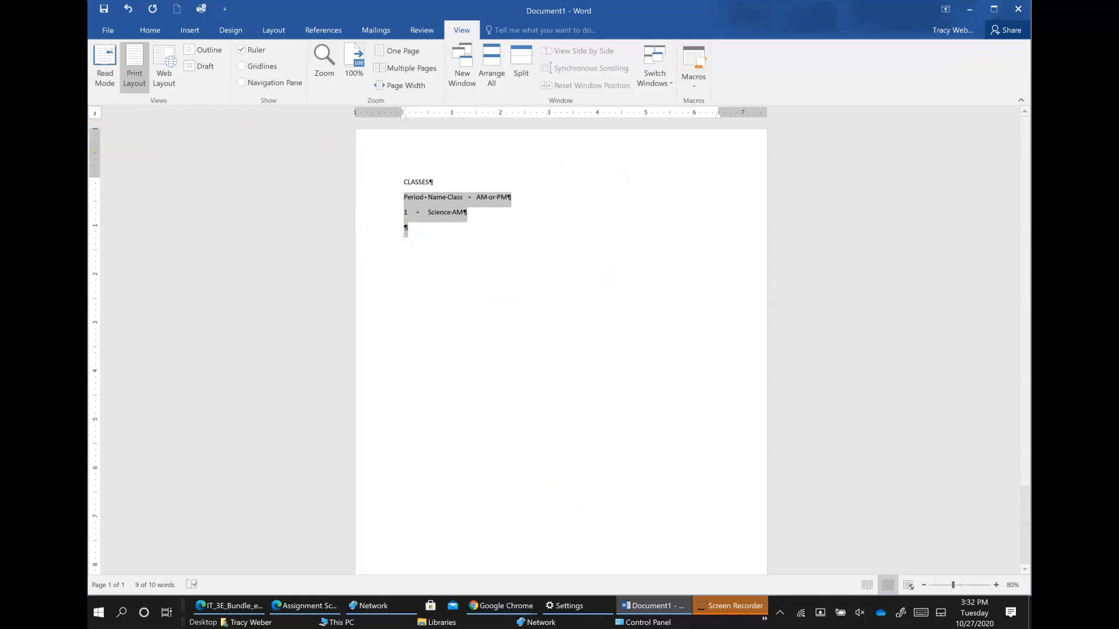
pyautogui.click(94, 112)
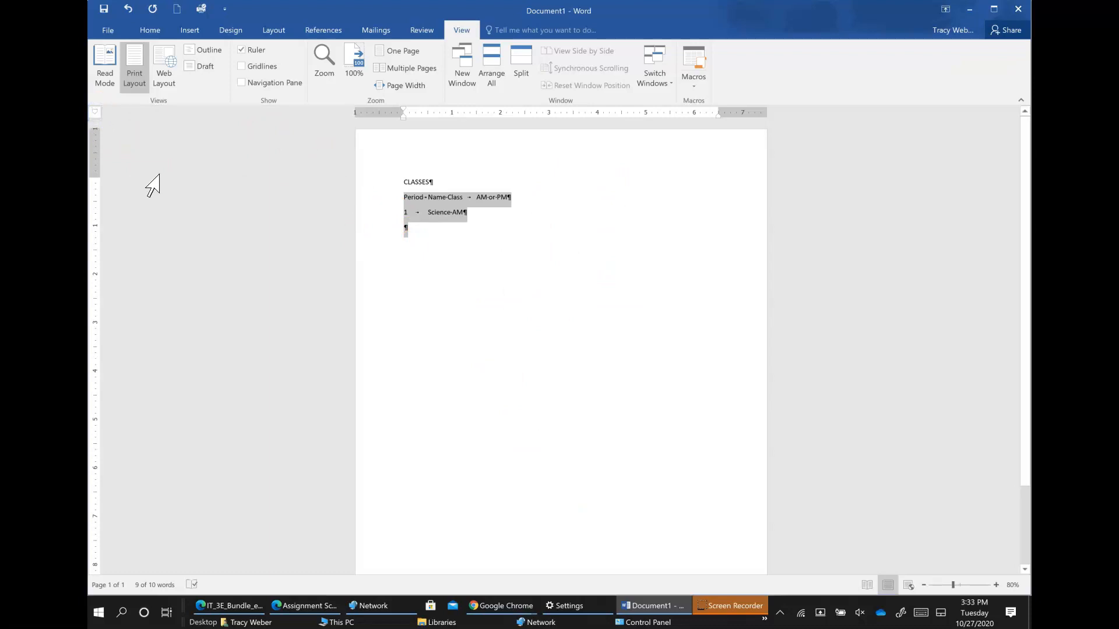
pyautogui.click(94, 112)
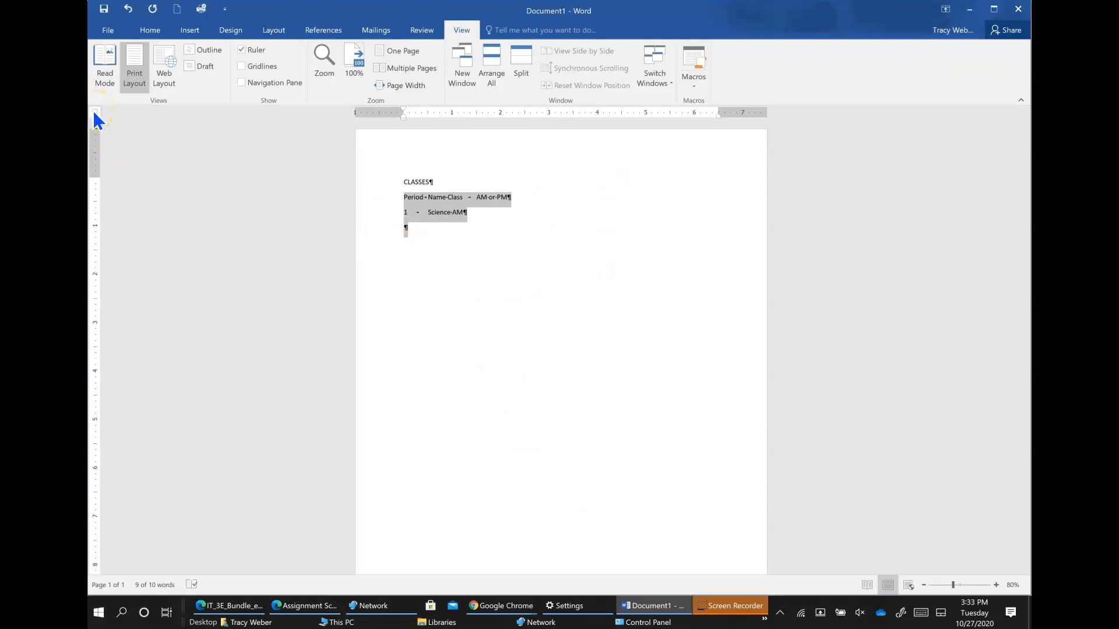
pyautogui.click(94, 112)
pyautogui.click(94, 112)
pyautogui.click(499, 113)
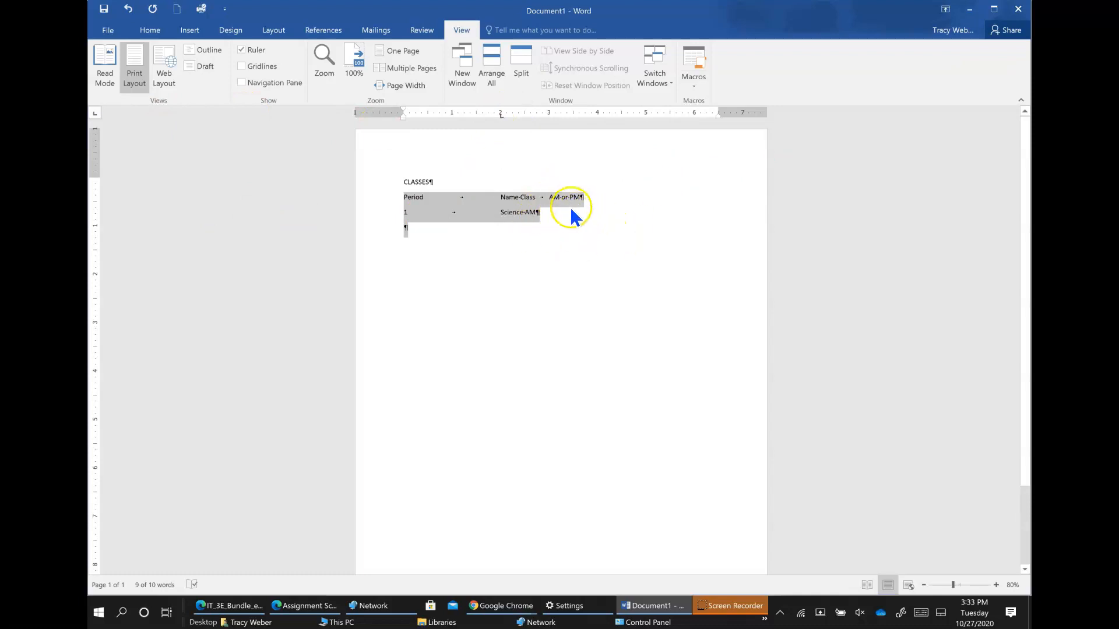
pyautogui.click(95, 114)
pyautogui.click(670, 114)
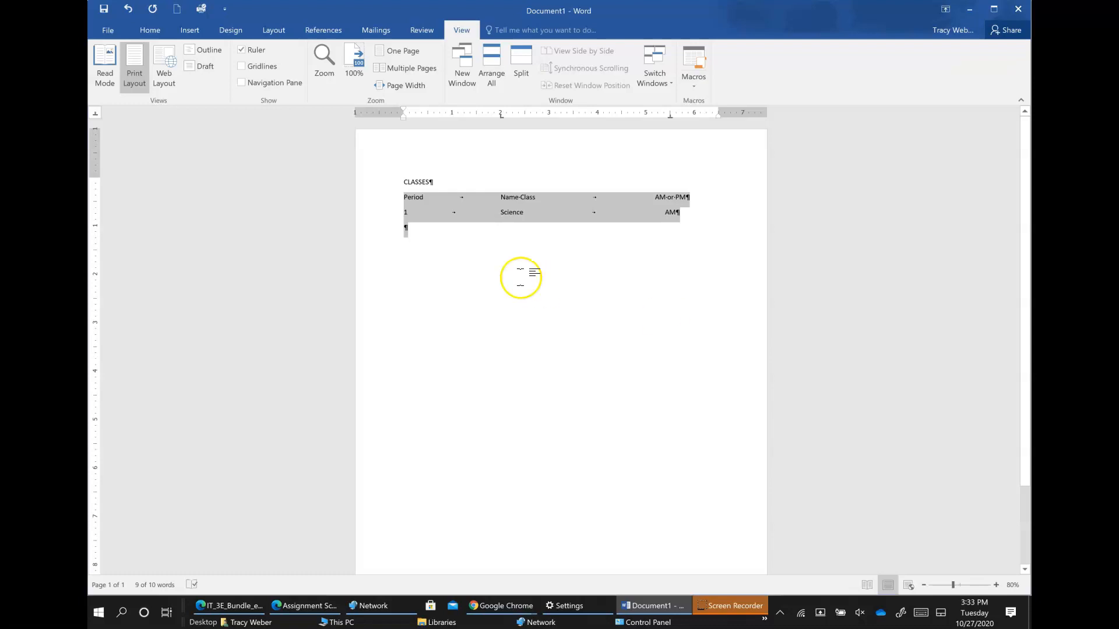
# - Enter a second class row below Science with the tab-separated values 2, Math and PM
pyautogui.click(676, 211)
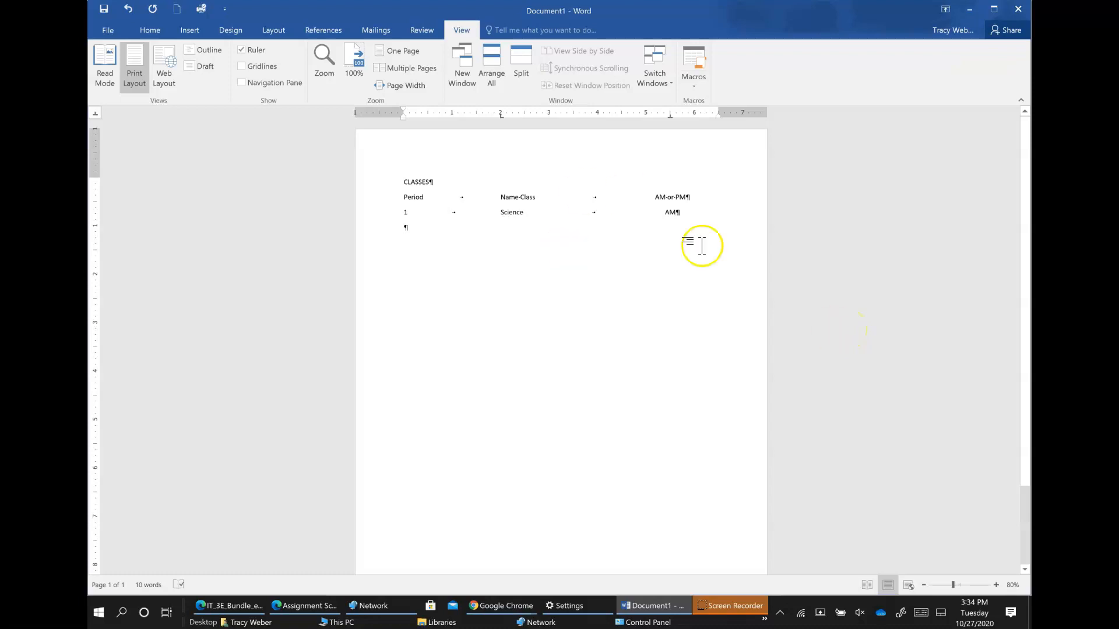
pyautogui.click(406, 229)
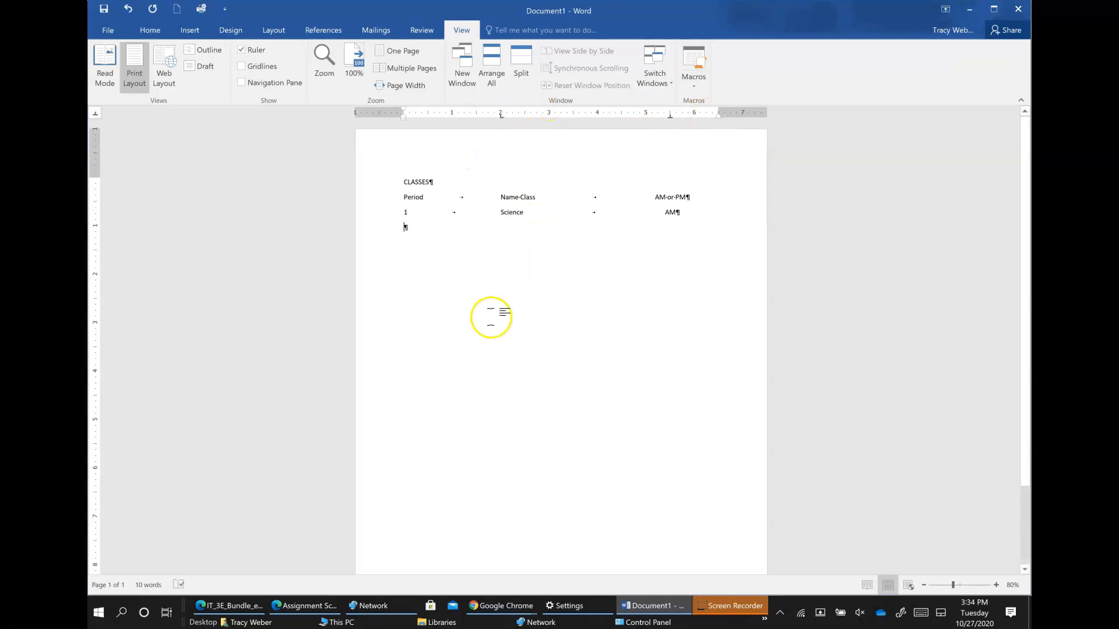
pyautogui.write('2')
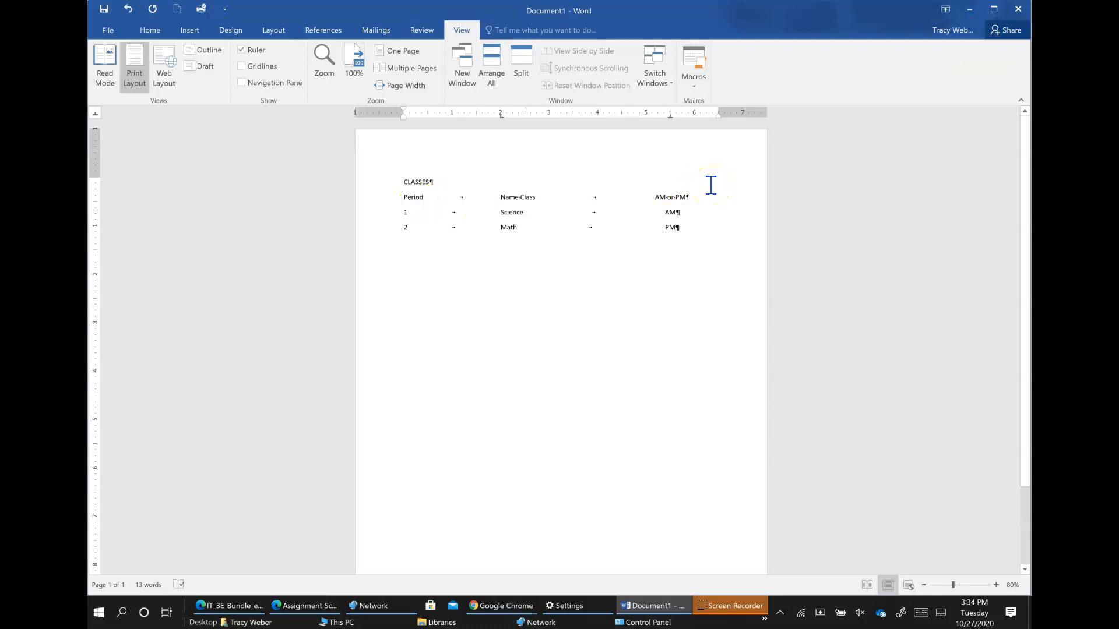
# - Move the left tab stop of the heading and class rows to 3 inches and remove it from the ruler
pyautogui.moveTo(378, 201); pyautogui.dragTo(391, 229)
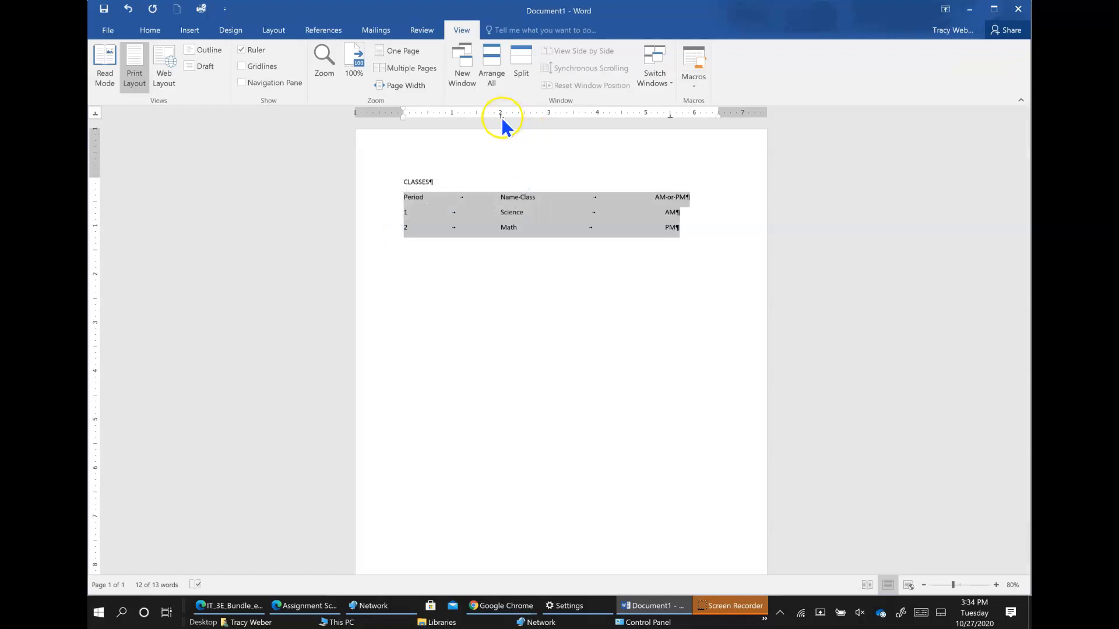
pyautogui.moveTo(501, 117); pyautogui.dragTo(547, 113)
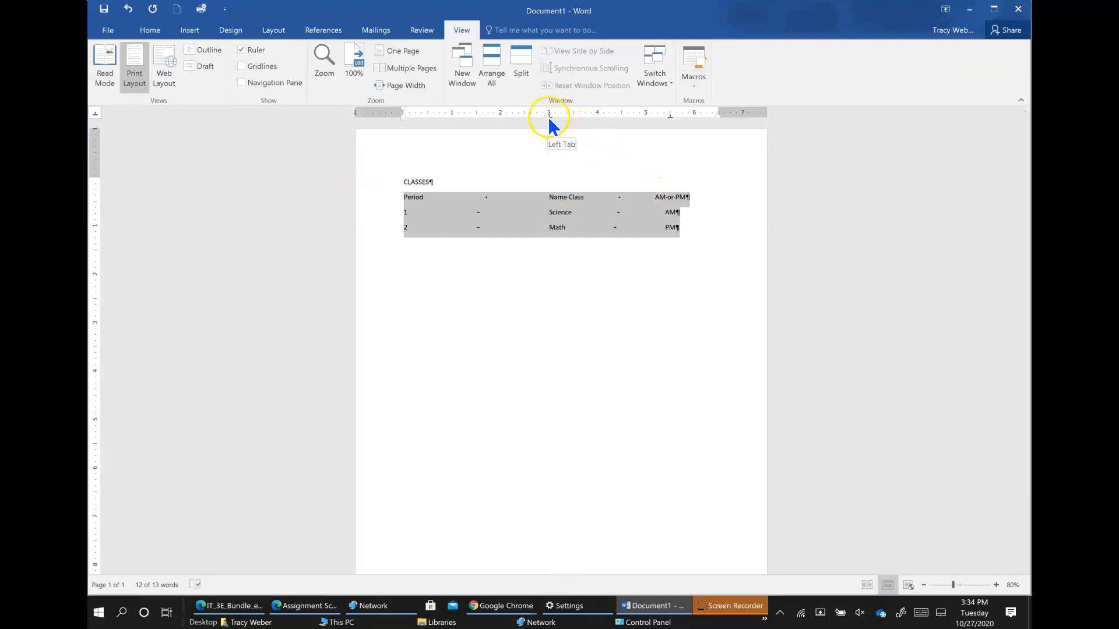
pyautogui.moveTo(548, 116); pyautogui.dragTo(543, 148)
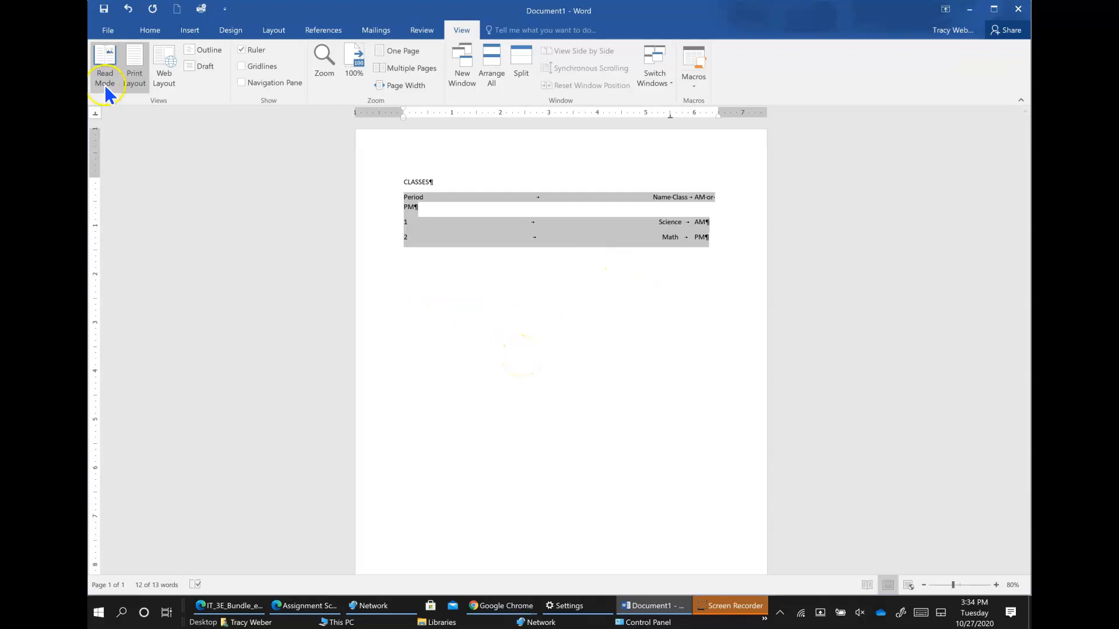
# - Try a right tab stop at 3 inches on the selected rows, and remove both it and the center tab stop
pyautogui.click(94, 112)
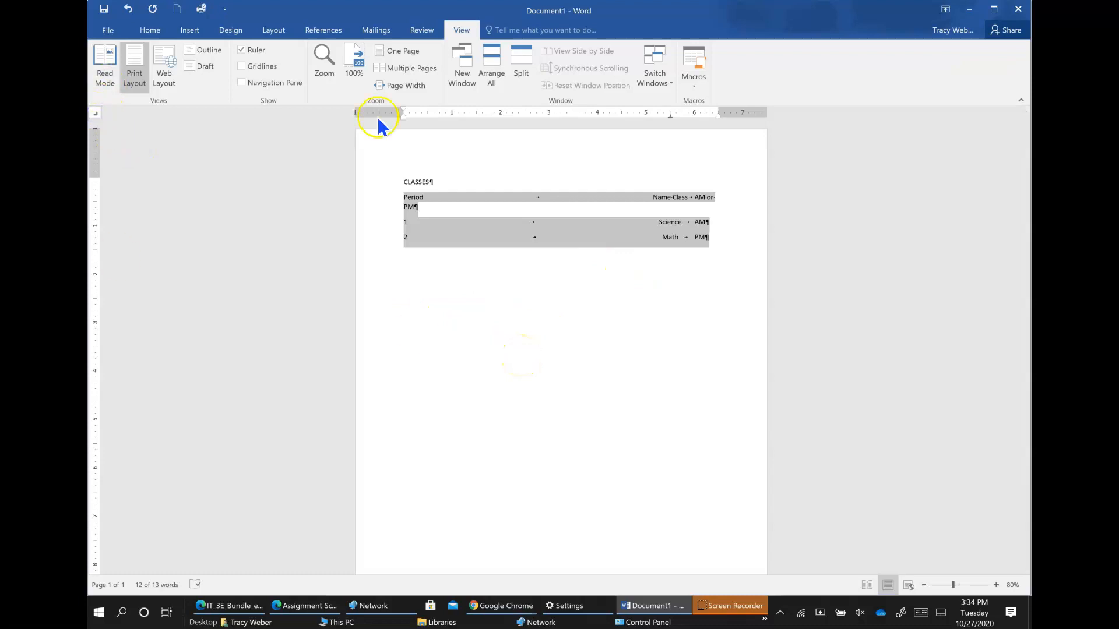
pyautogui.click(548, 113)
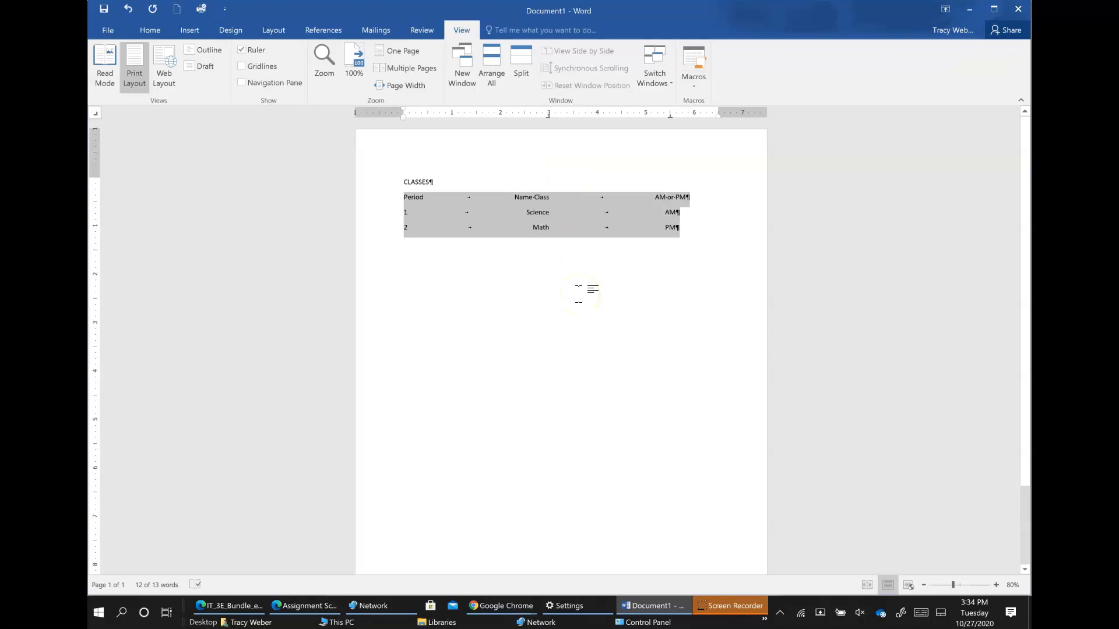
pyautogui.moveTo(548, 114); pyautogui.dragTo(548, 151)
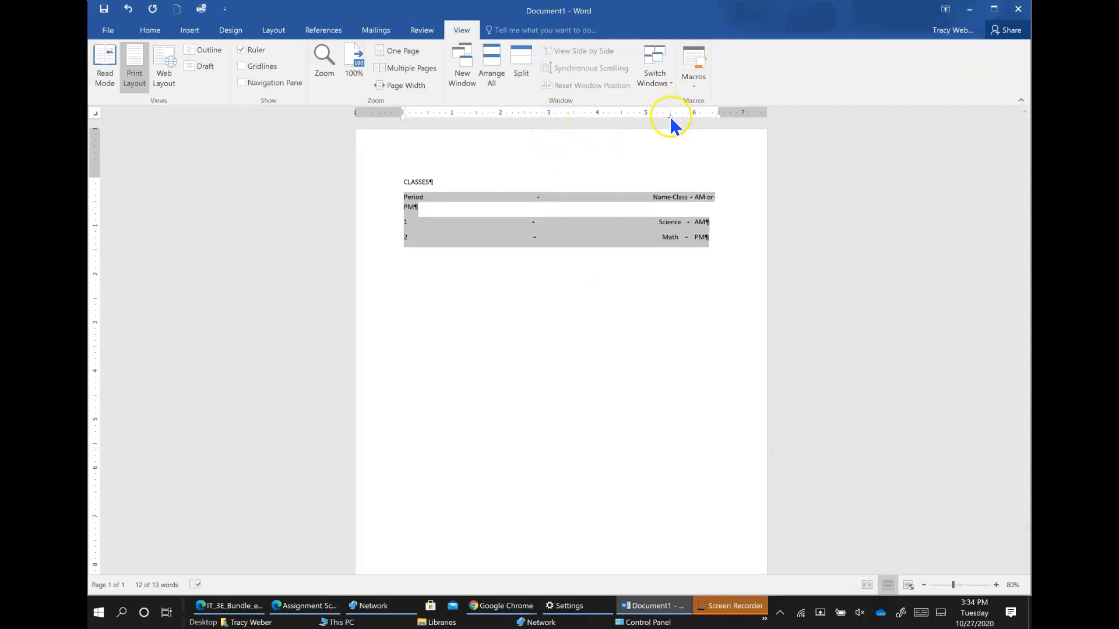
pyautogui.moveTo(679, 169); pyautogui.dragTo(678, 168)
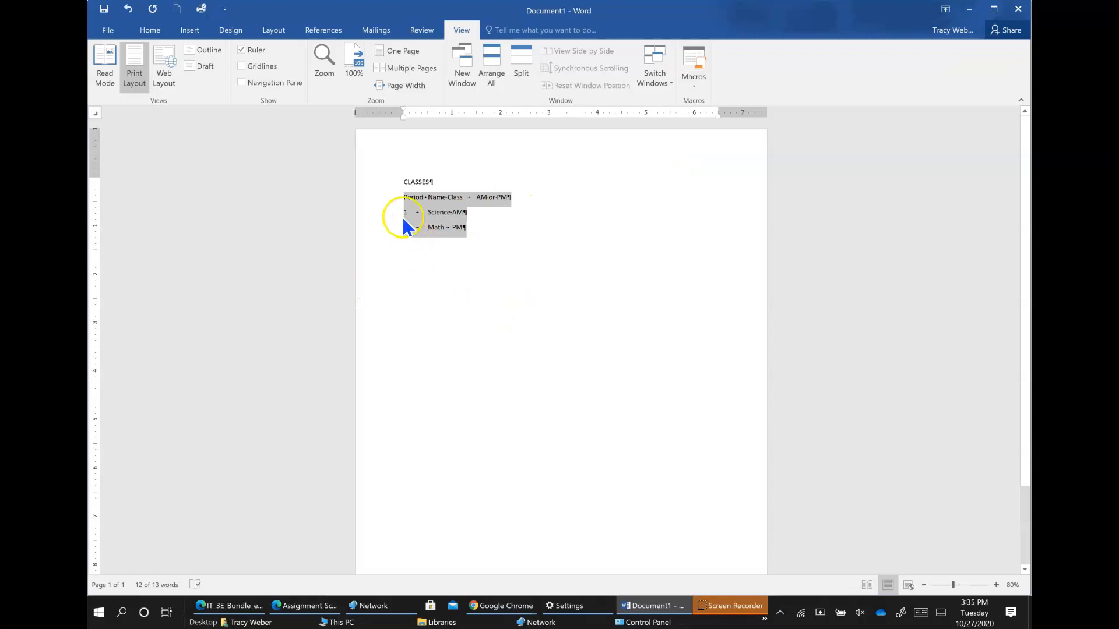
# - Try indenting the heading and both class rows with a leading tab, and undo the insertions
pyautogui.click(405, 197)
pyautogui.press('Tab')
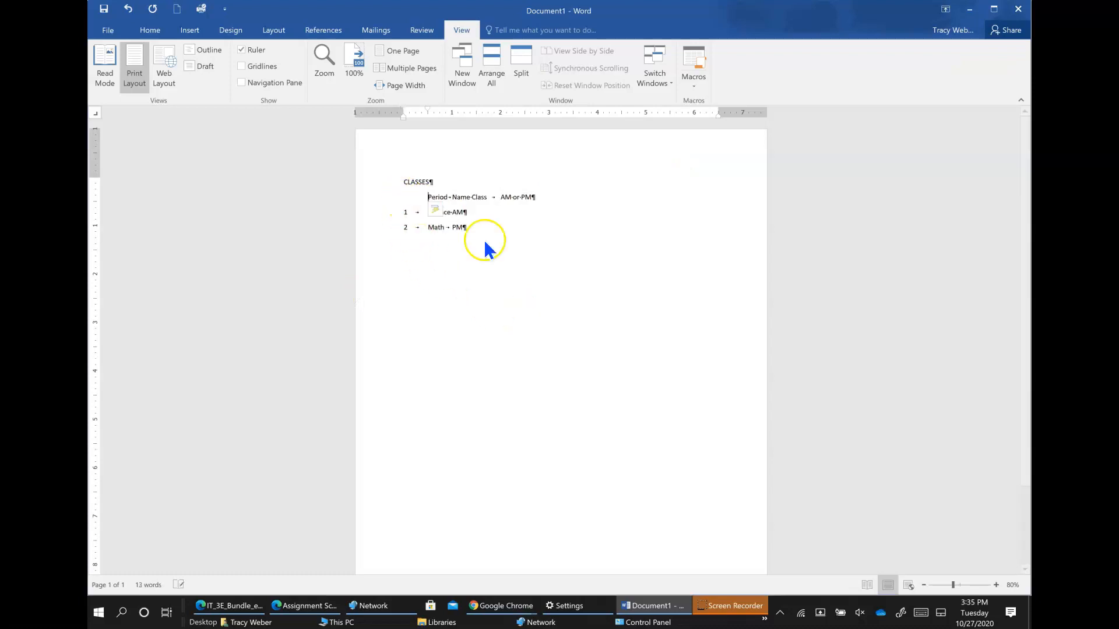
pyautogui.click(401, 215)
pyautogui.press('Tab')
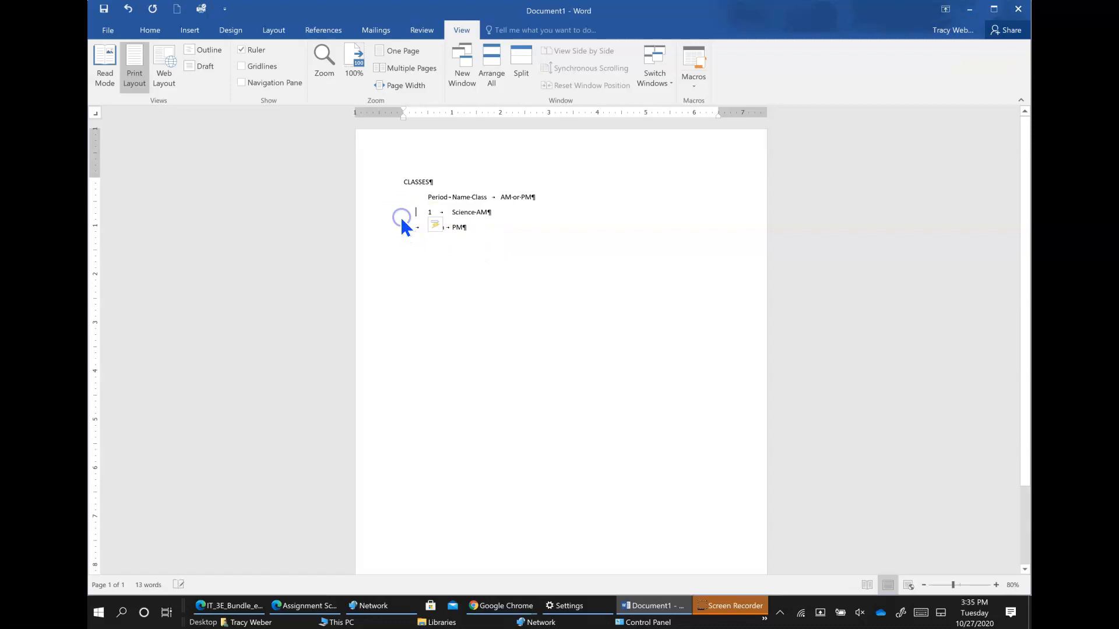
pyautogui.click(406, 227)
pyautogui.press('Tab')
pyautogui.hotkey('ctrl', 'z')
pyautogui.hotkey('ctrl', 'z')
pyautogui.hotkey('ctrl', 'z')
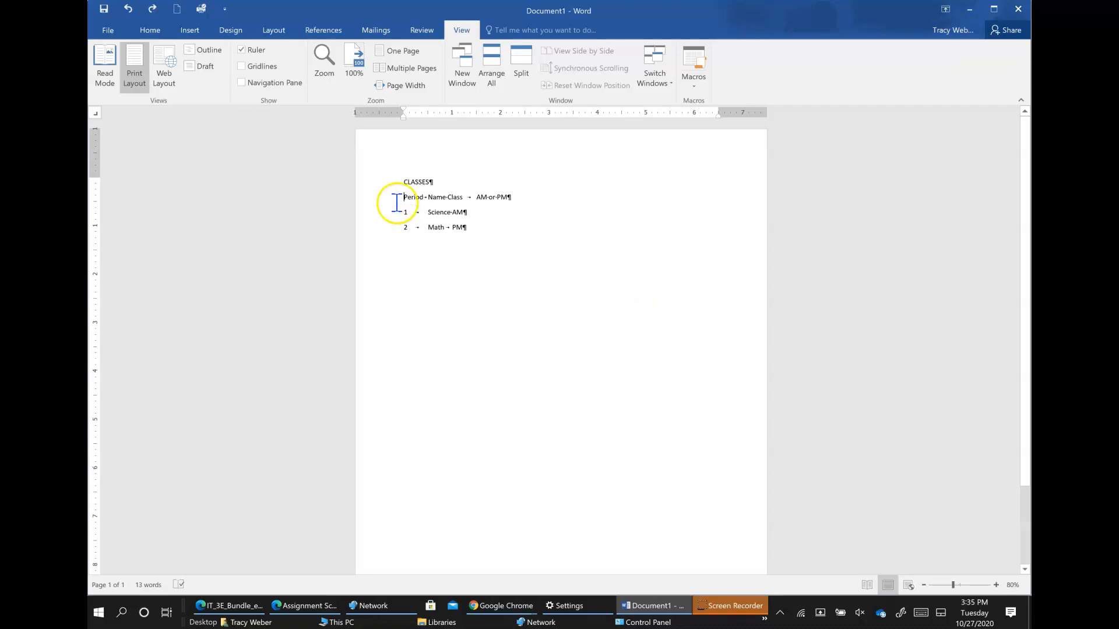
# - Set a left tab stop at 3 inches and a center tab stop at 5.5 inches for the heading and class rows
pyautogui.moveTo(395, 199); pyautogui.dragTo(400, 230)
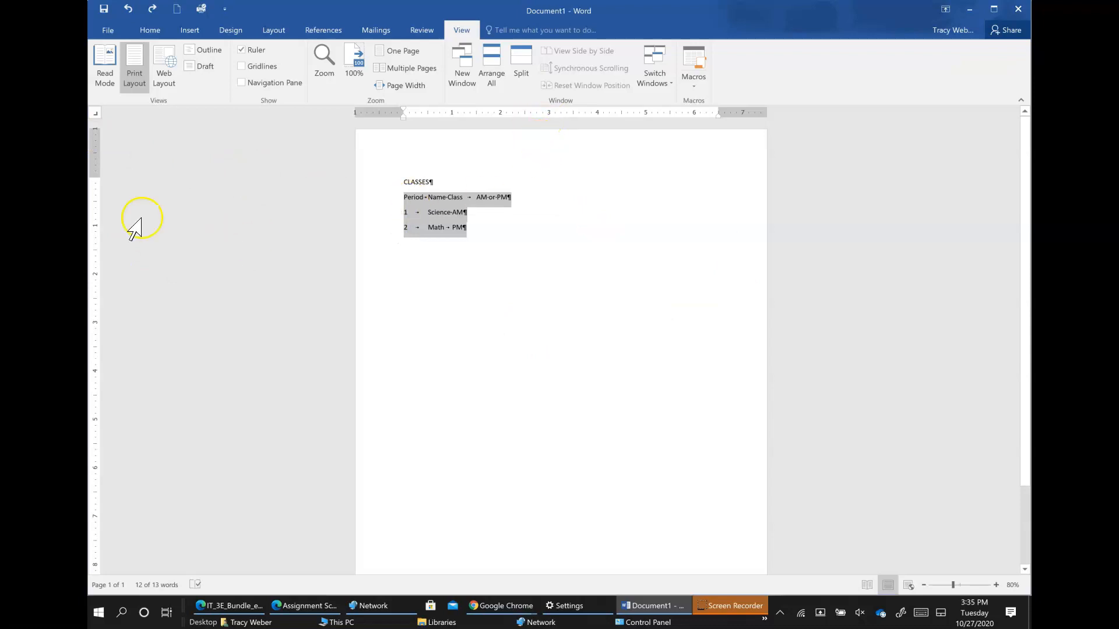
pyautogui.click(95, 113)
pyautogui.click(95, 114)
pyautogui.click(94, 113)
pyautogui.click(95, 113)
pyautogui.click(548, 113)
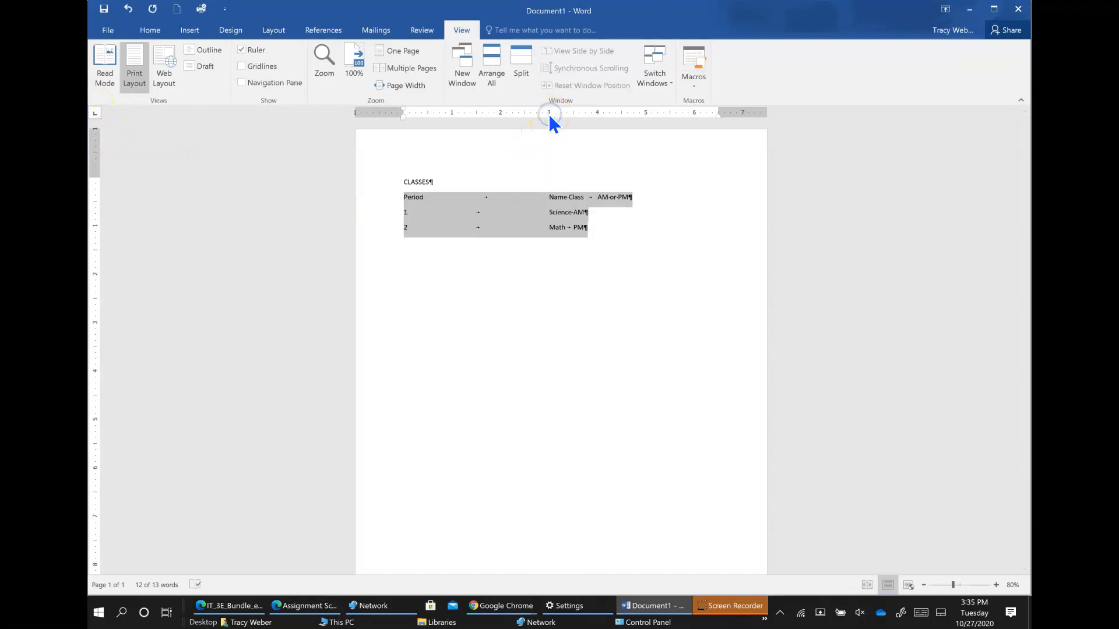
pyautogui.click(95, 113)
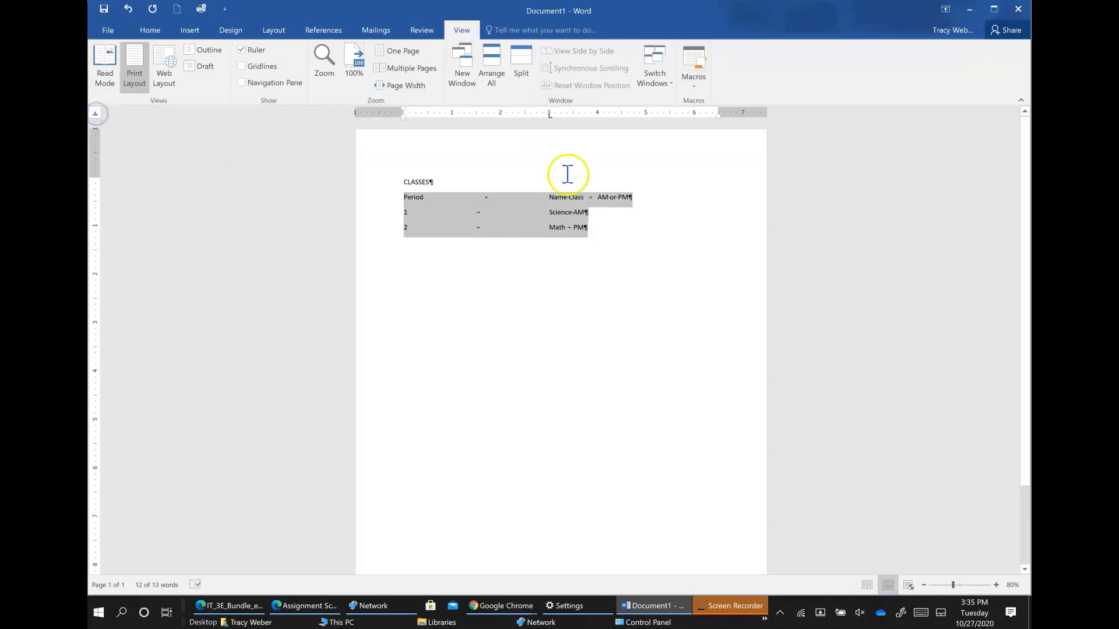
pyautogui.click(669, 113)
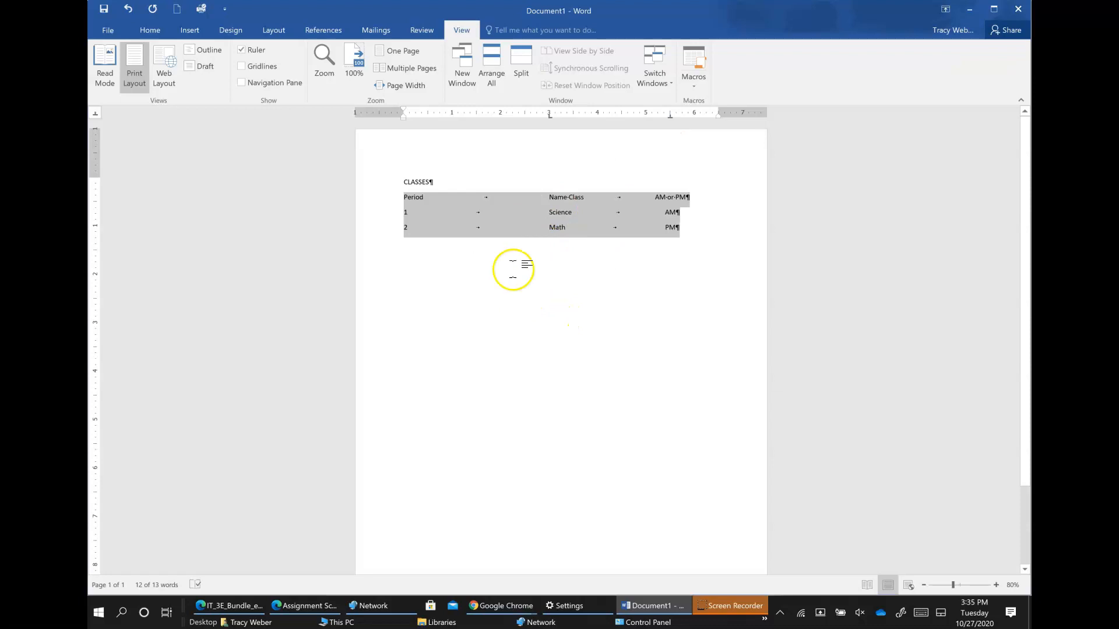
# - Add dotted leader style 2 to the 3-inch left tab stop of both class rows, and hide the formatting marks
pyautogui.click(492, 236)
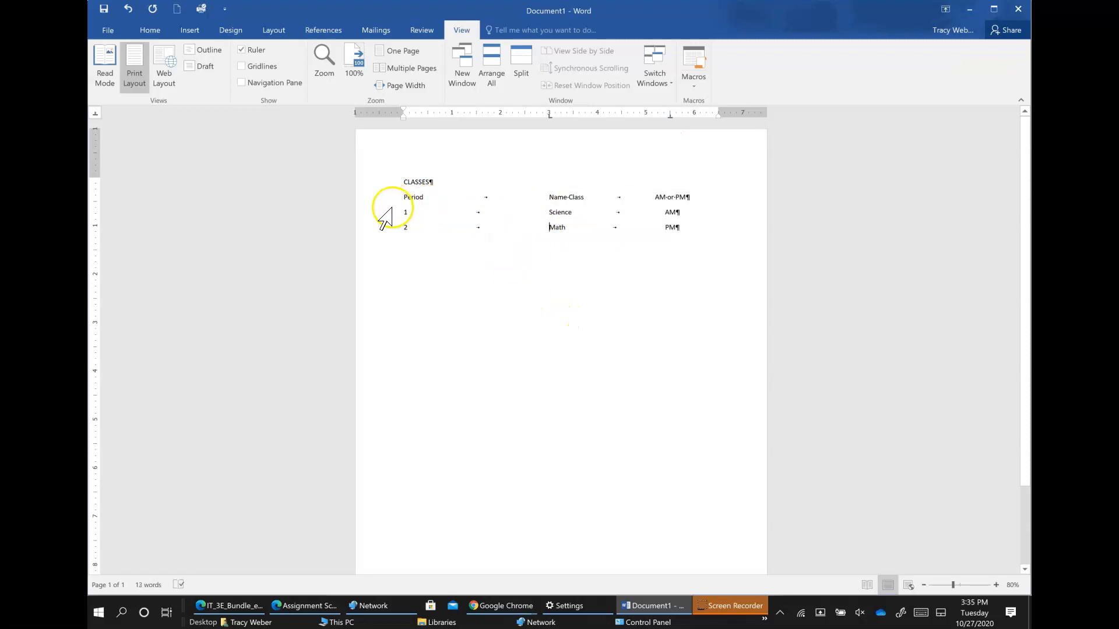
pyautogui.moveTo(384, 219); pyautogui.dragTo(385, 233)
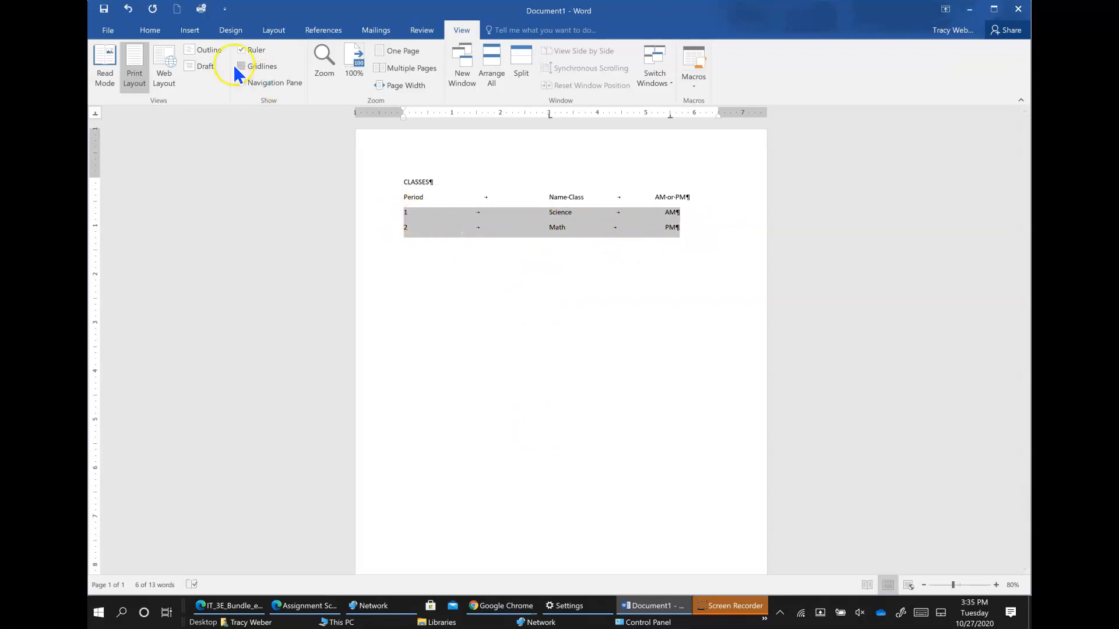
pyautogui.click(149, 30)
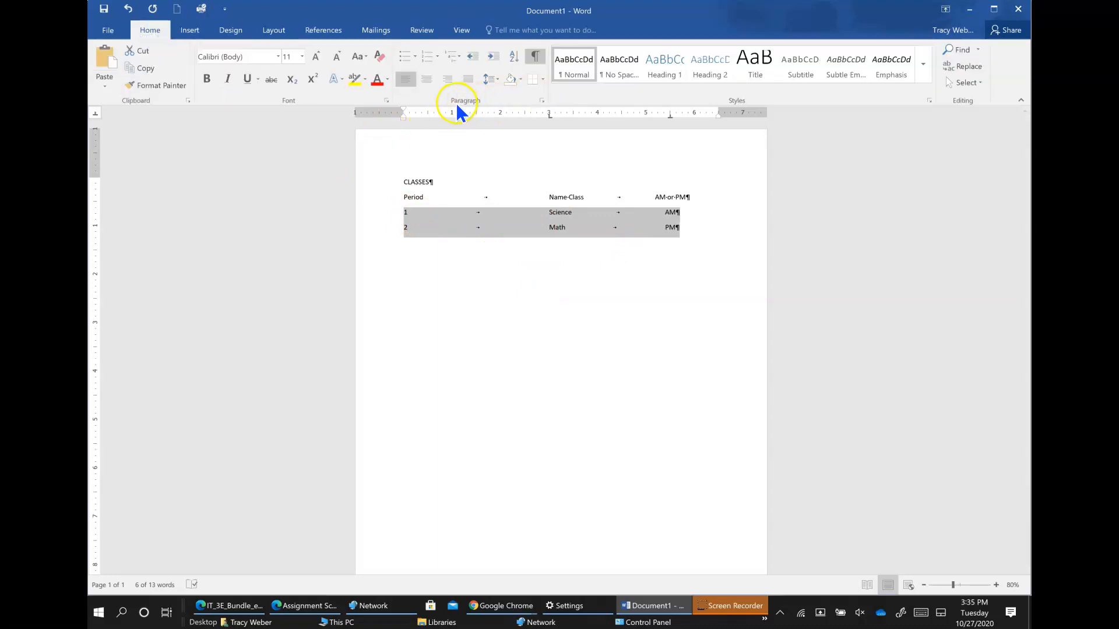
pyautogui.click(542, 101)
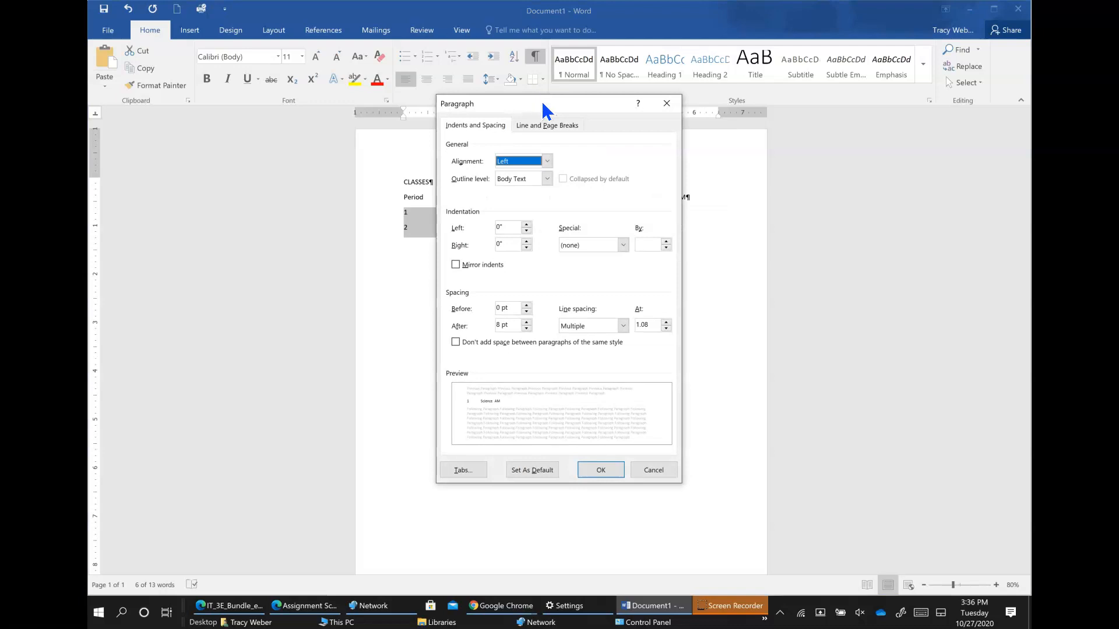
pyautogui.click(462, 470)
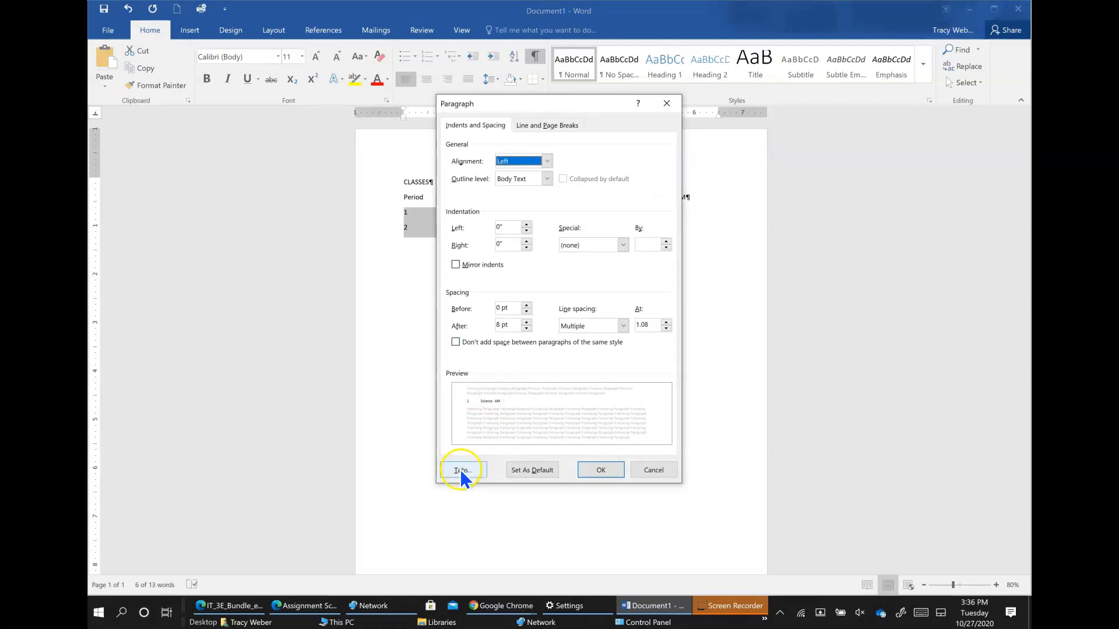
pyautogui.click(460, 469)
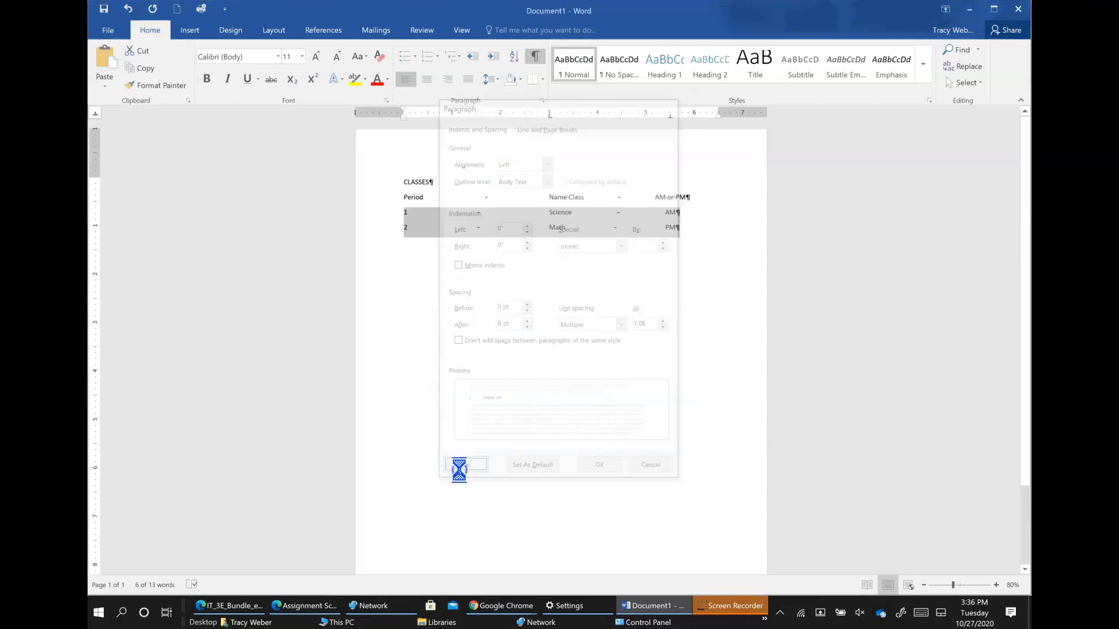
pyautogui.moveTo(602, 229); pyautogui.dragTo(519, 295)
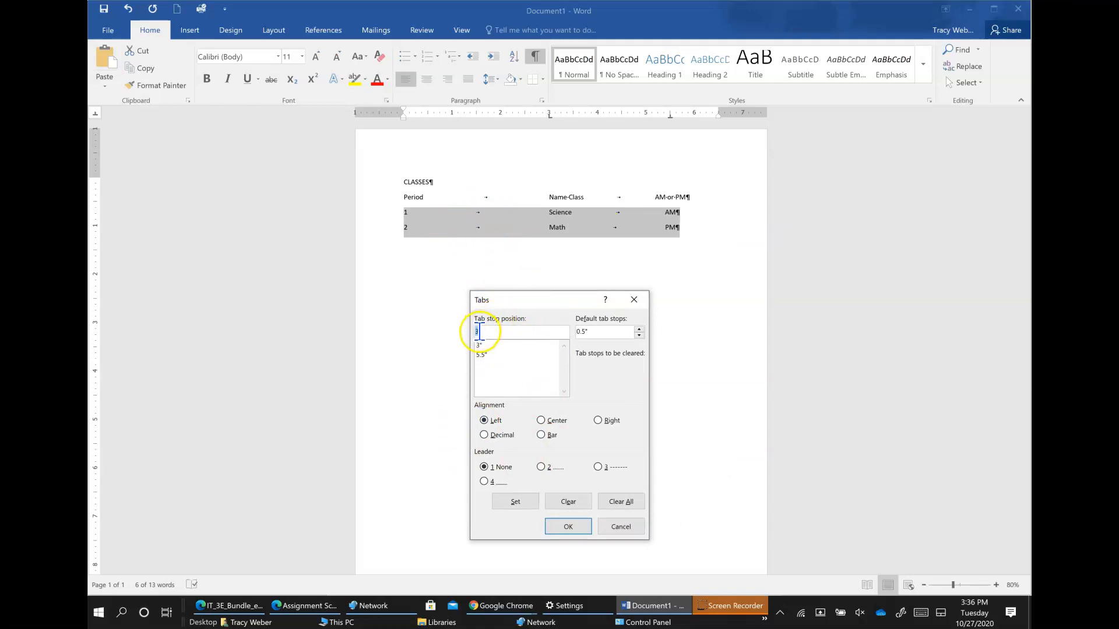
pyautogui.click(478, 345)
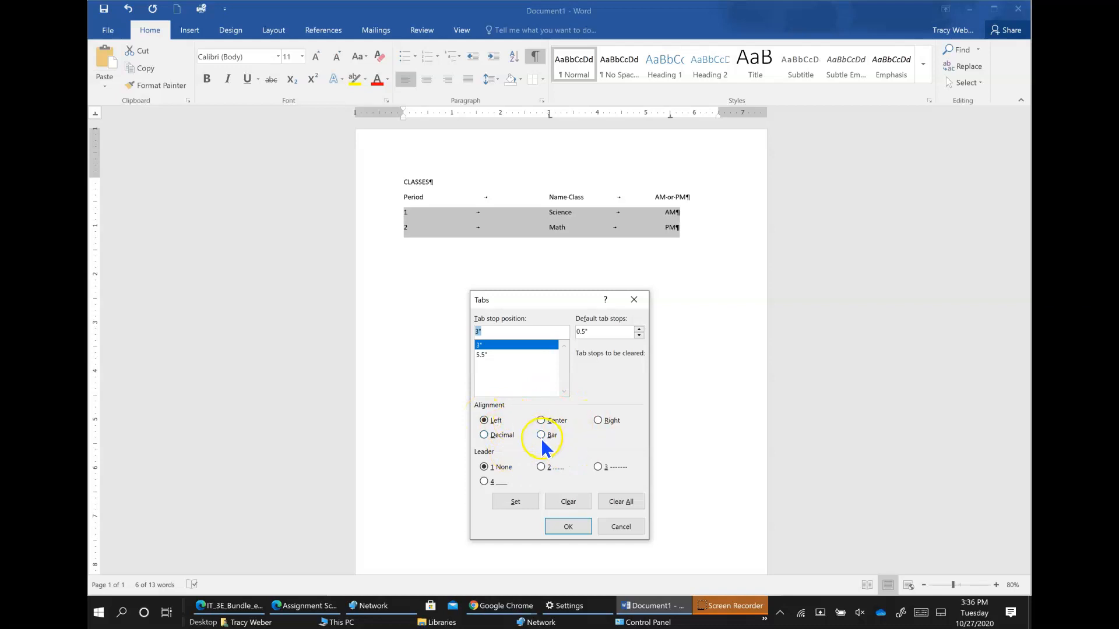
pyautogui.click(541, 467)
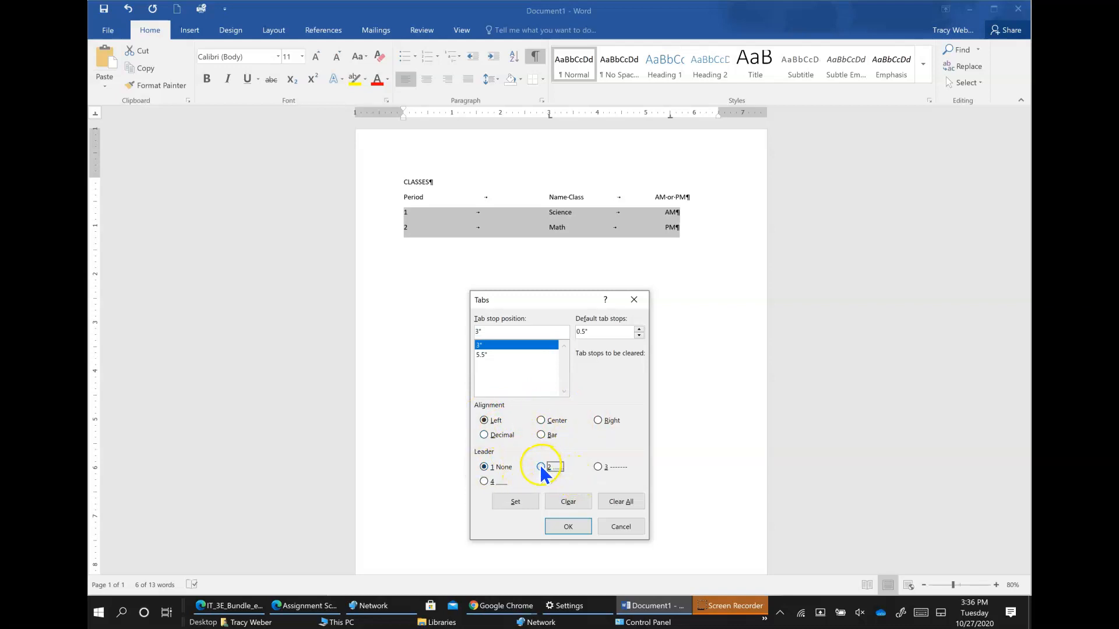
pyautogui.click(518, 501)
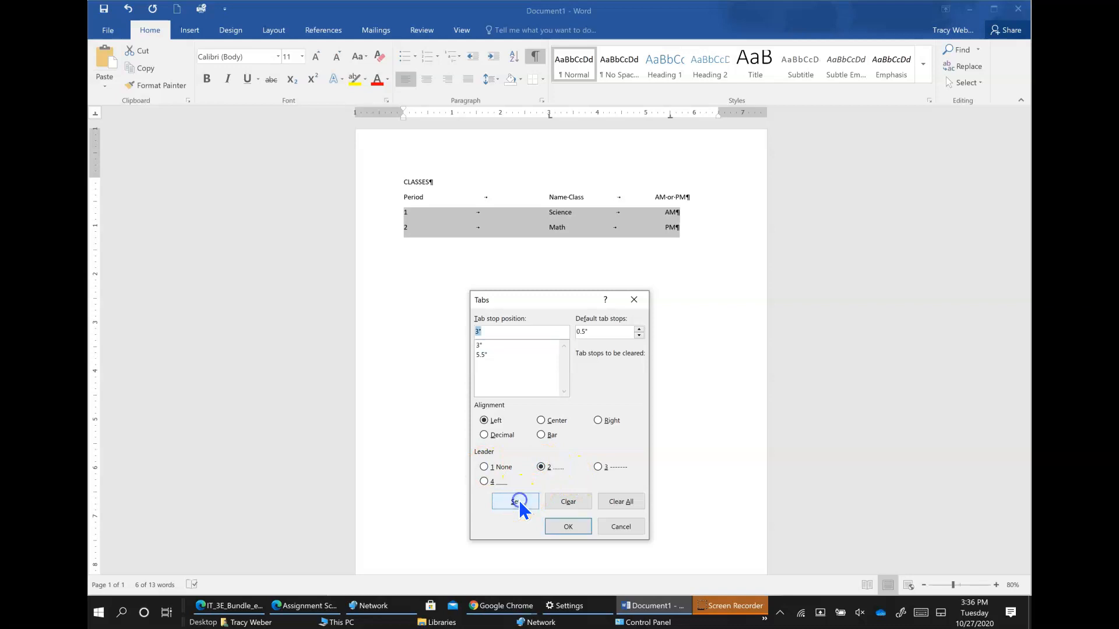
pyautogui.click(577, 531)
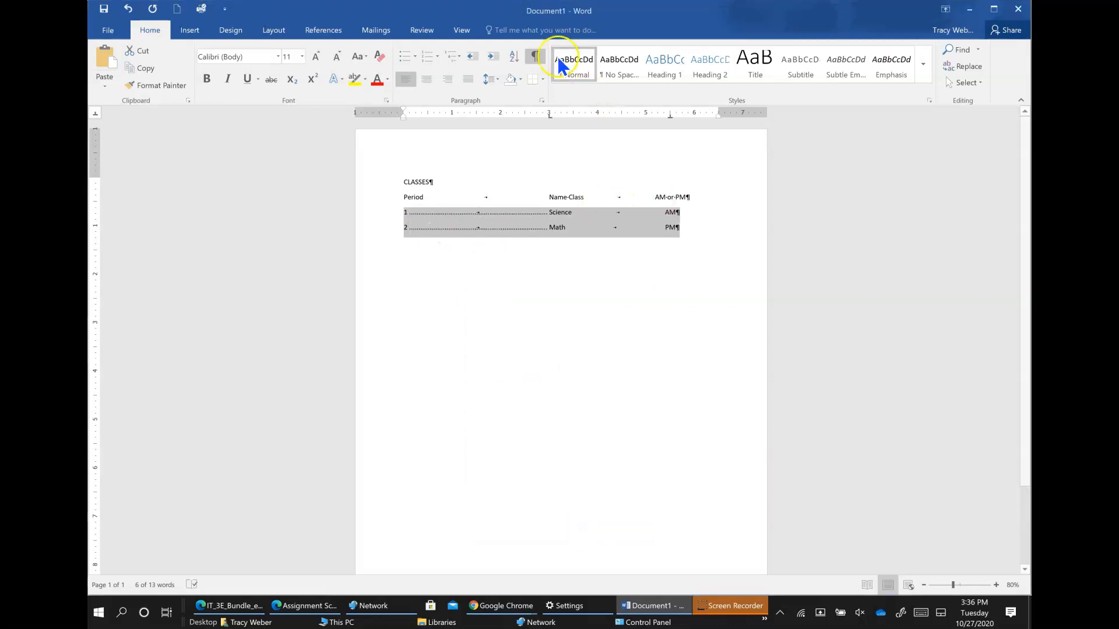
pyautogui.click(535, 56)
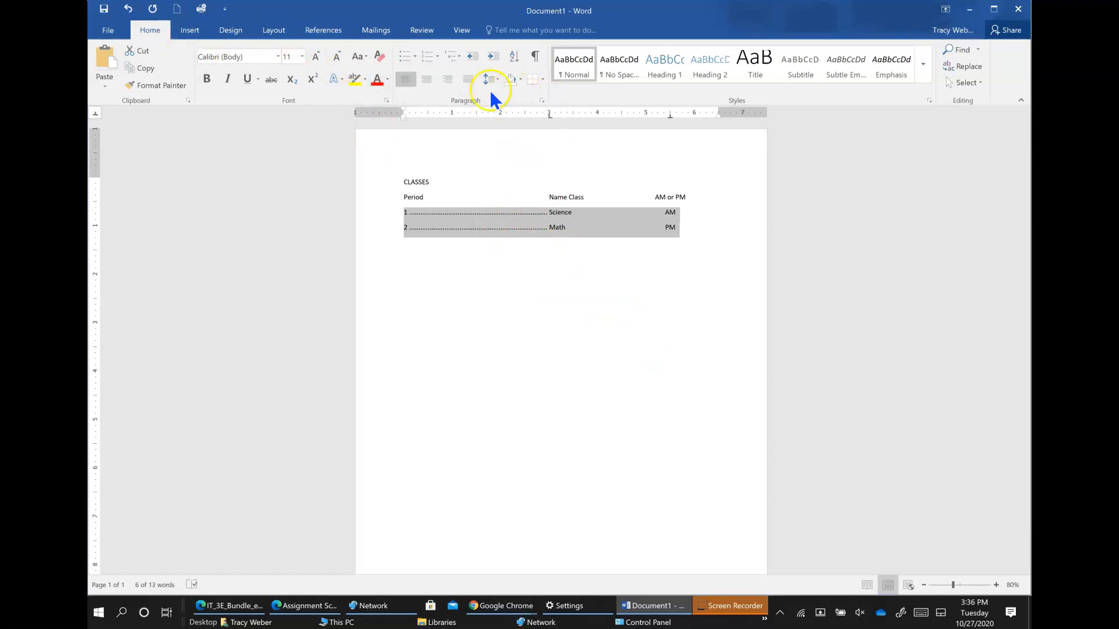
# - Add dotted leader style 2 to the 5.5-inch center tab stop of both class rows
pyautogui.click(541, 100)
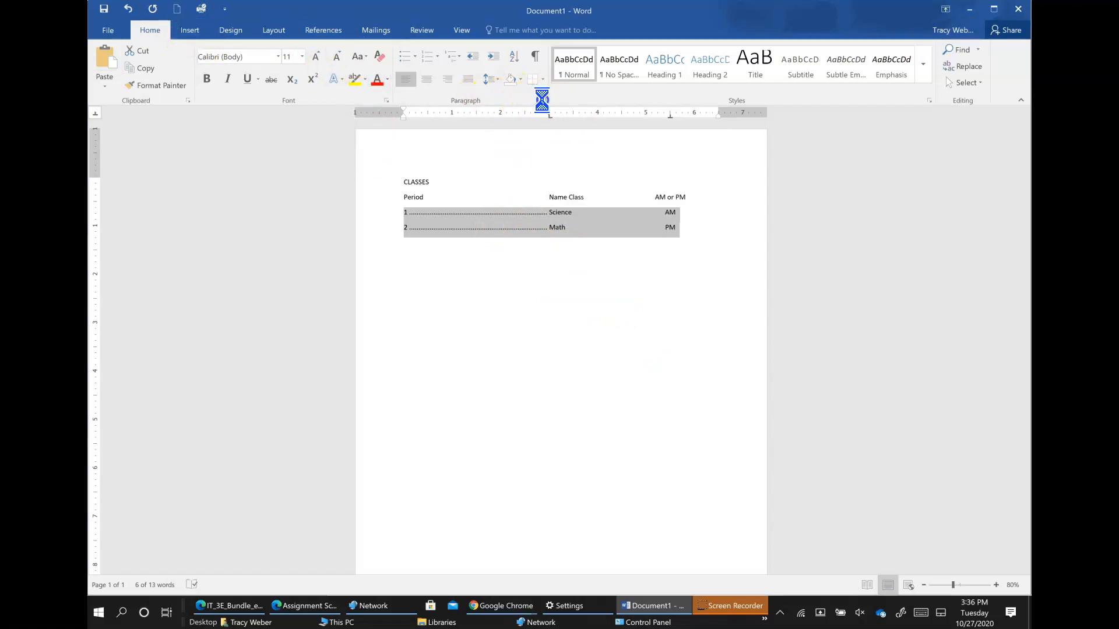
pyautogui.click(463, 470)
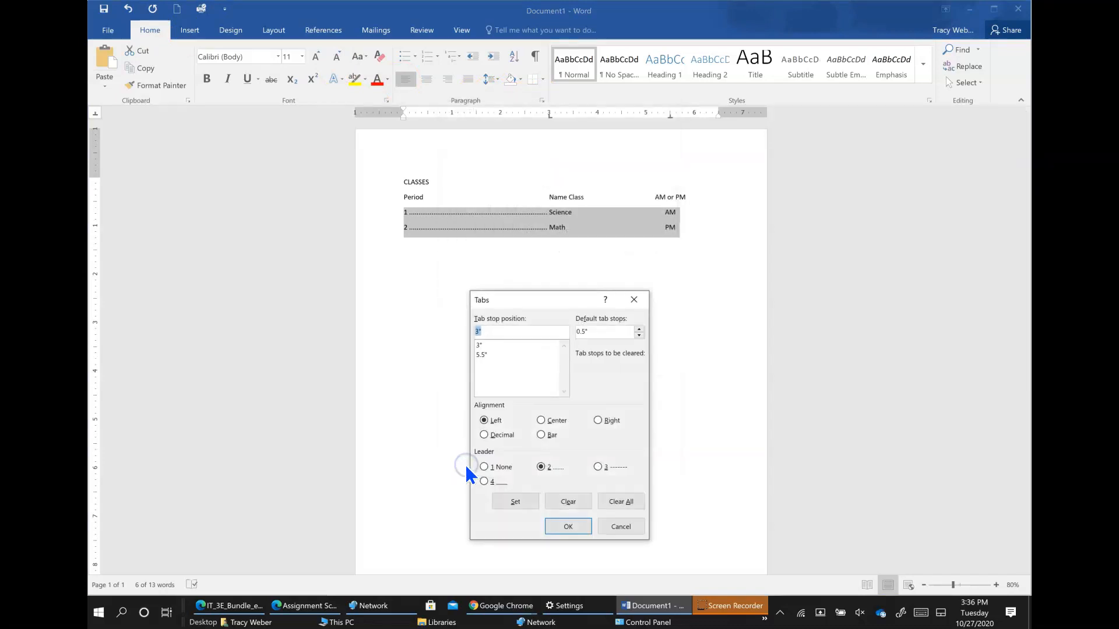
pyautogui.click(486, 346)
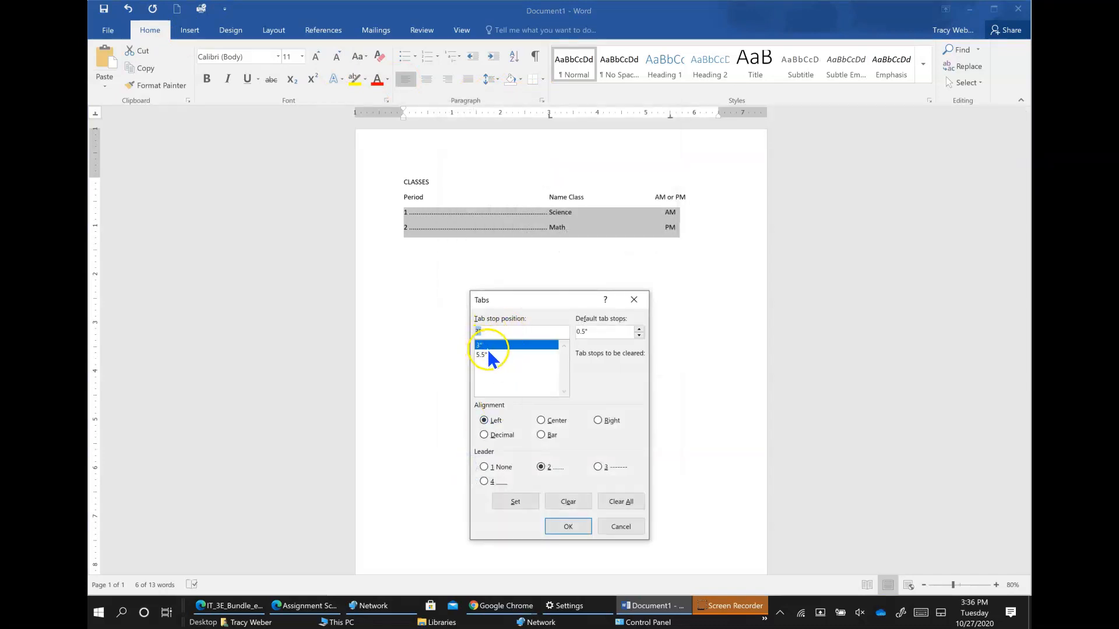
pyautogui.click(541, 420)
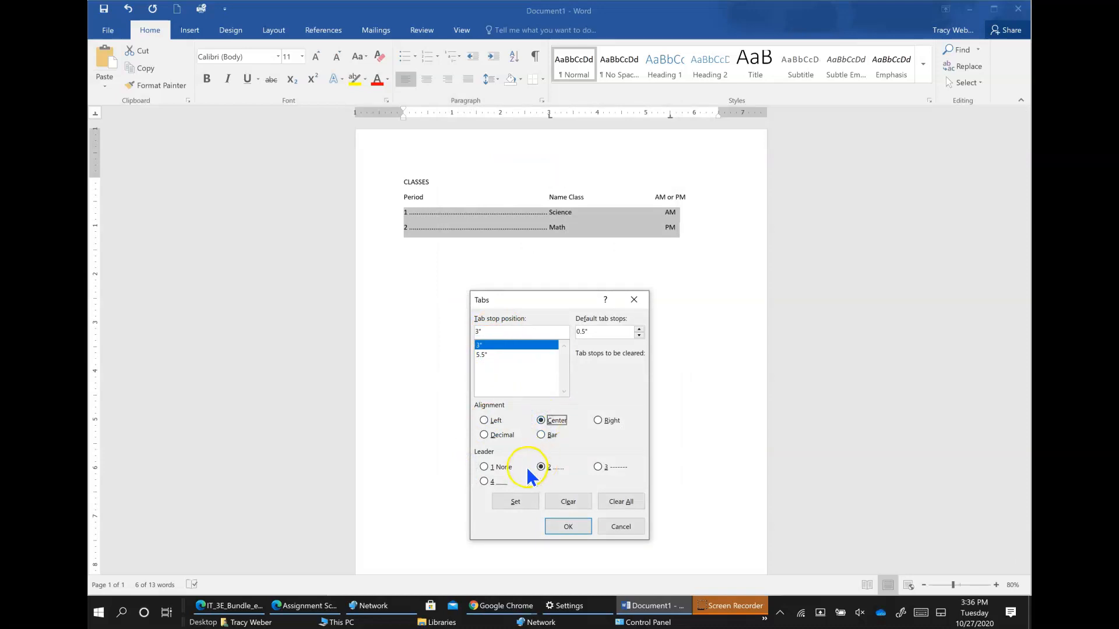
pyautogui.click(484, 468)
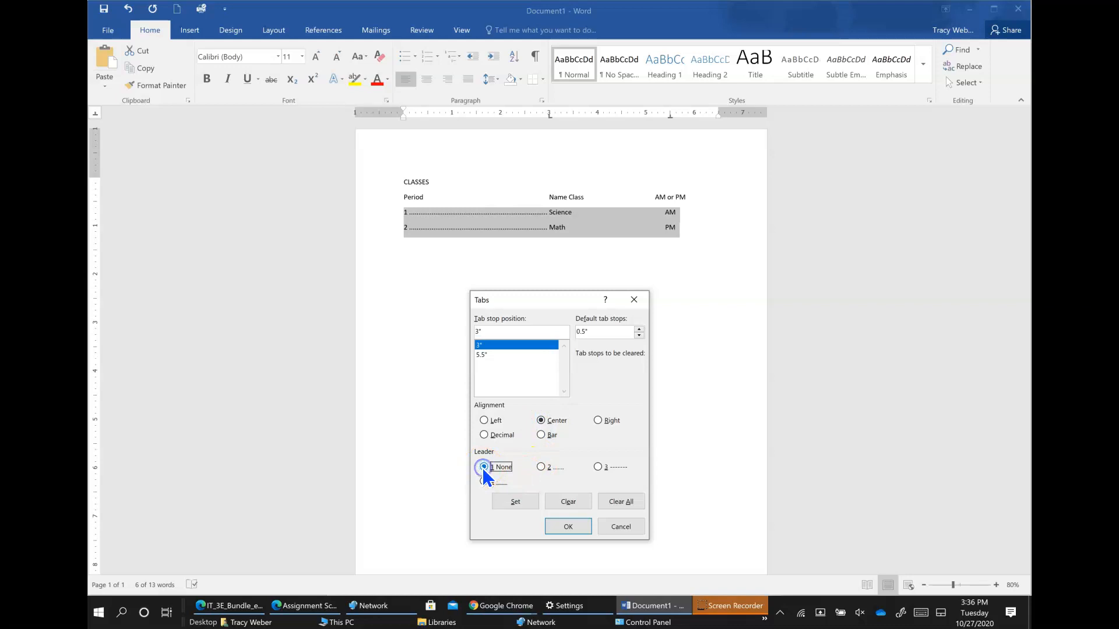
pyautogui.click(483, 354)
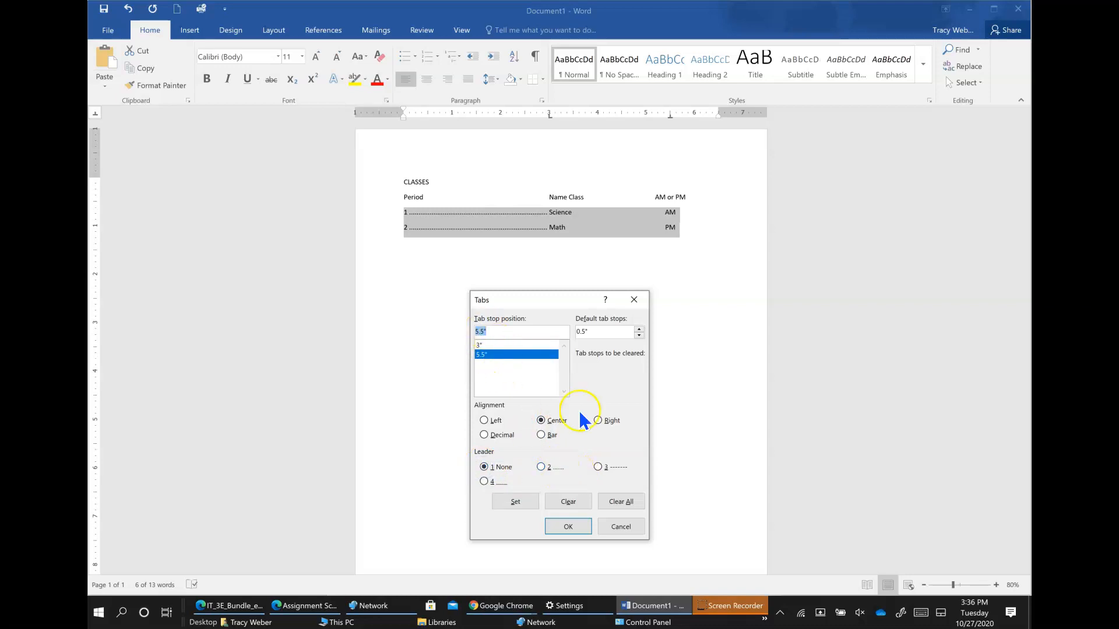
pyautogui.click(540, 467)
pyautogui.click(515, 501)
pyautogui.click(568, 526)
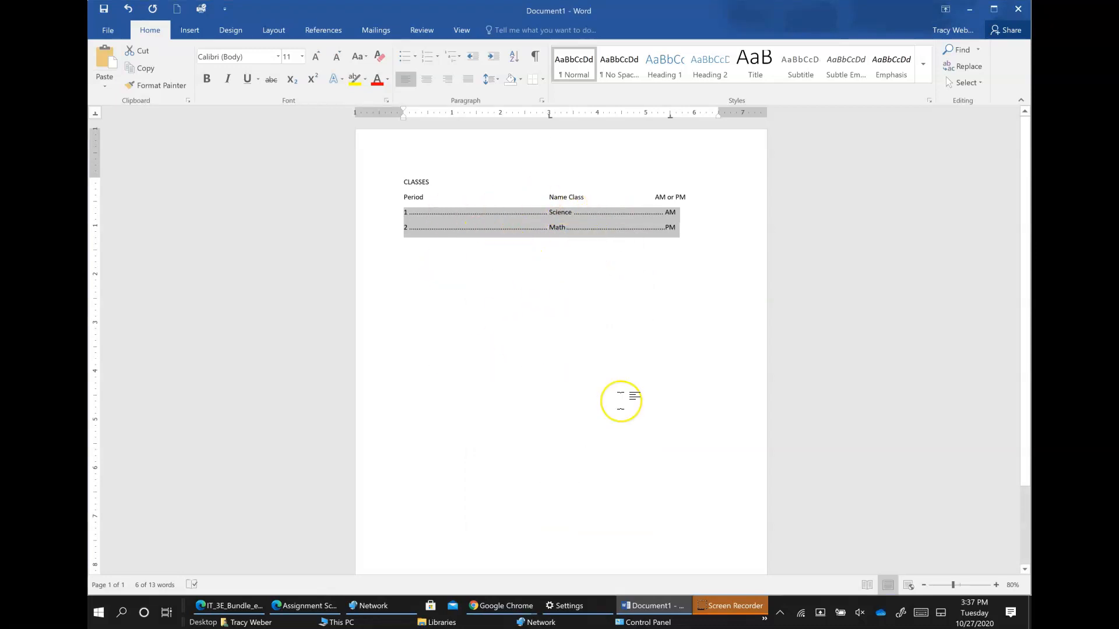
# - Review the tab stop settings of the two class rows and close them without making changes
pyautogui.rightClick(520, 226)
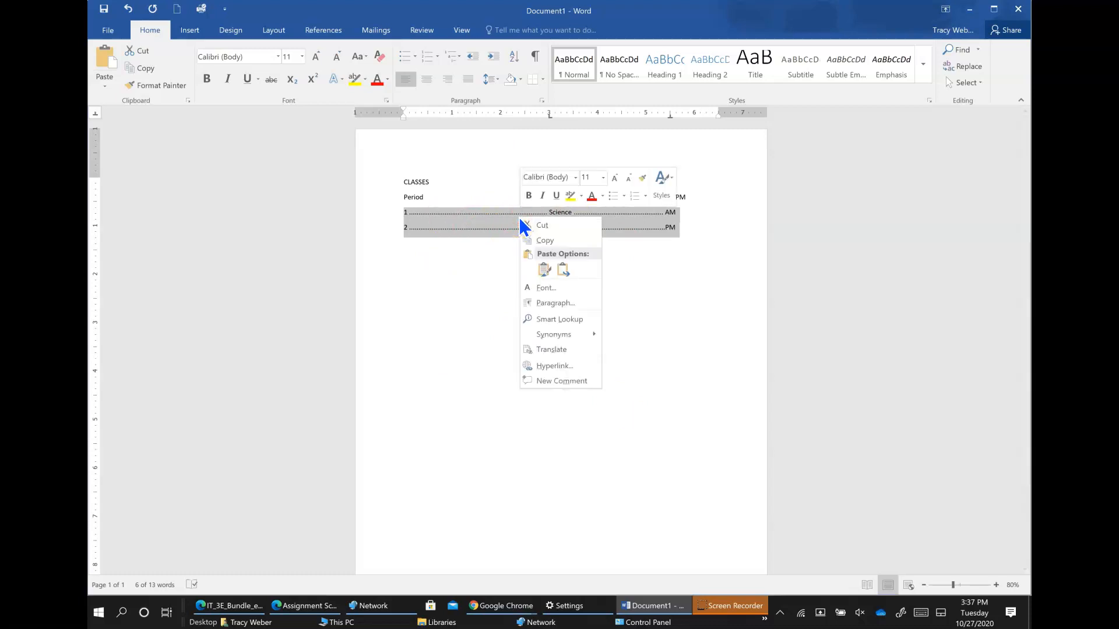
pyautogui.click(546, 304)
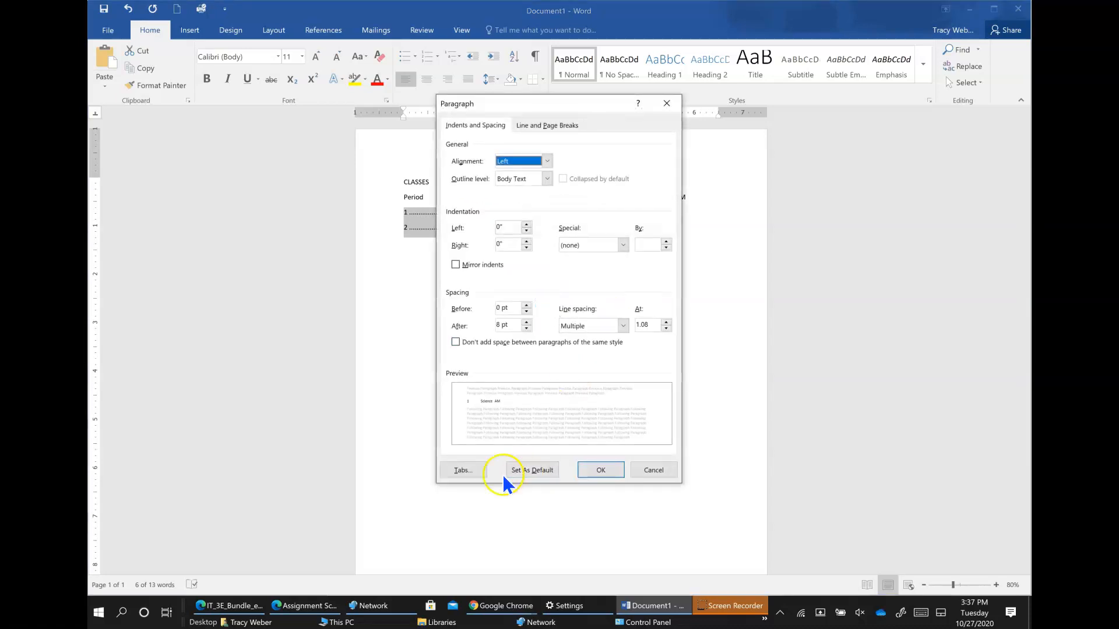
pyautogui.click(458, 470)
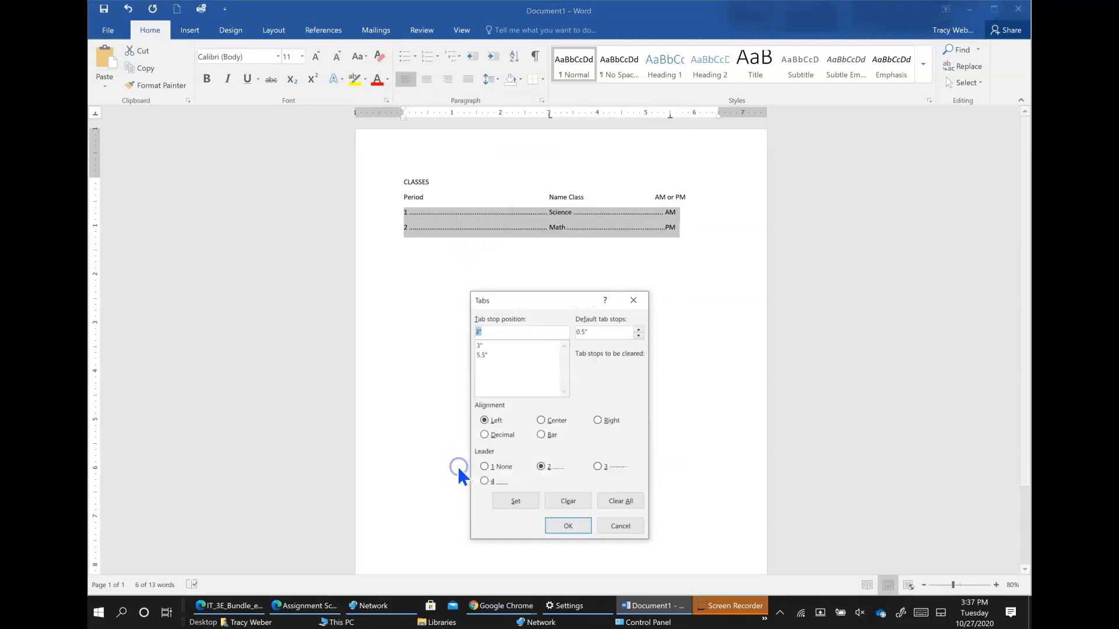
pyautogui.click(621, 527)
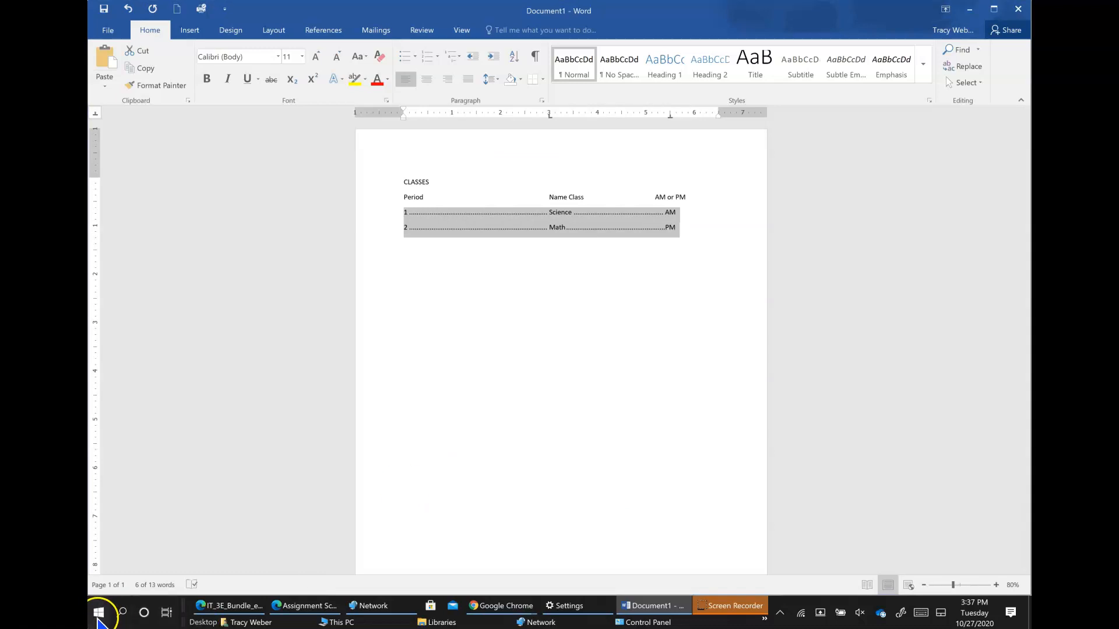